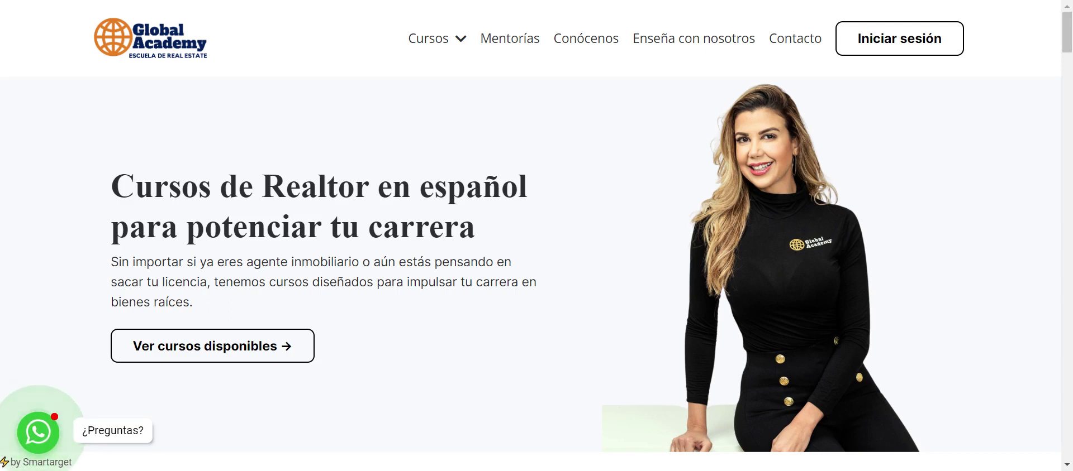
scroll(350, 24, down, 3)
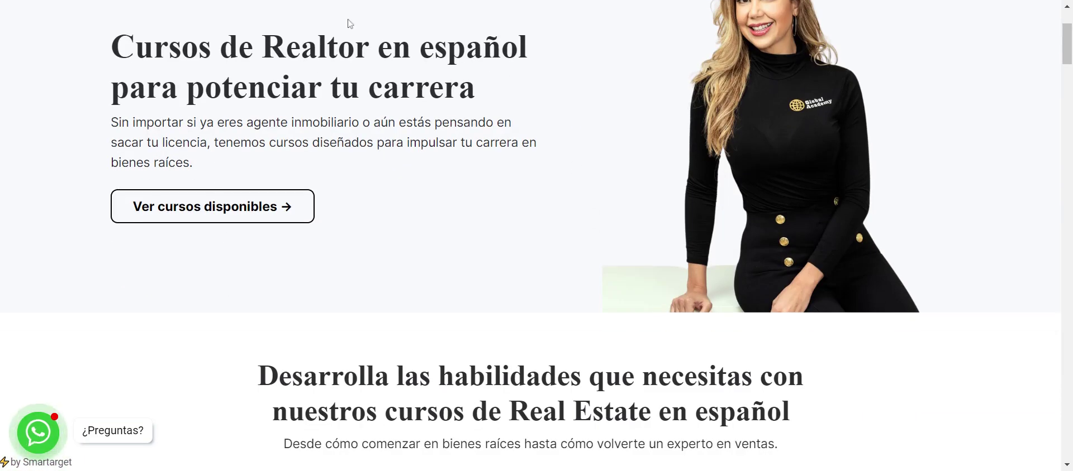
scroll(914, 185, up, 1)
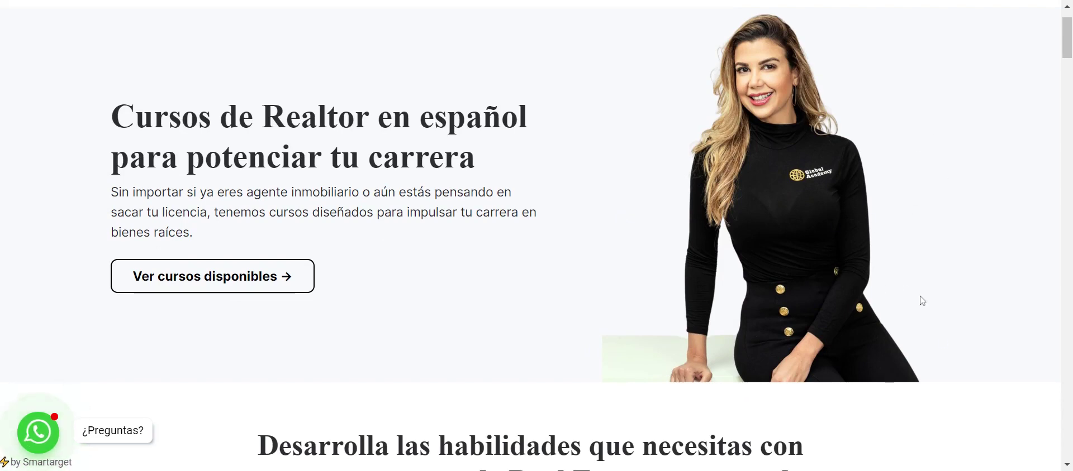
scroll(885, 202, up, 1)
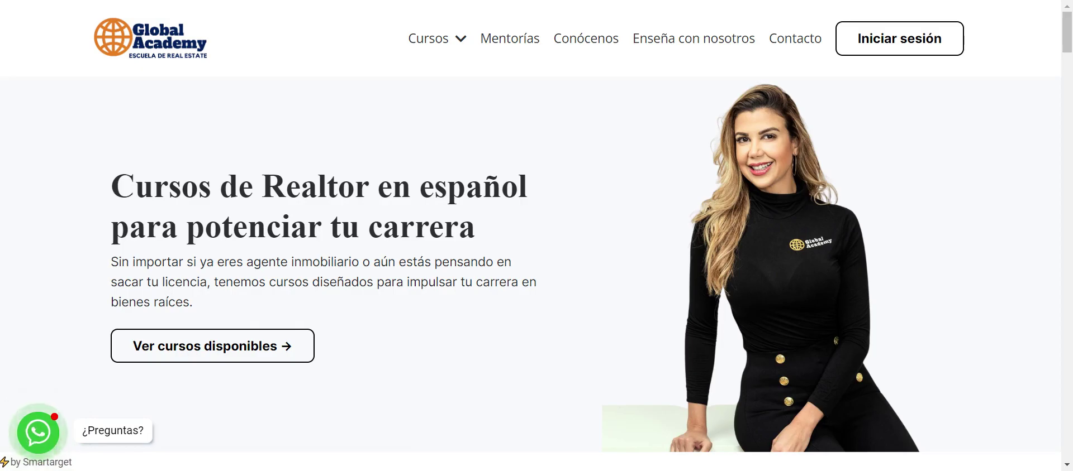
click(457, 417)
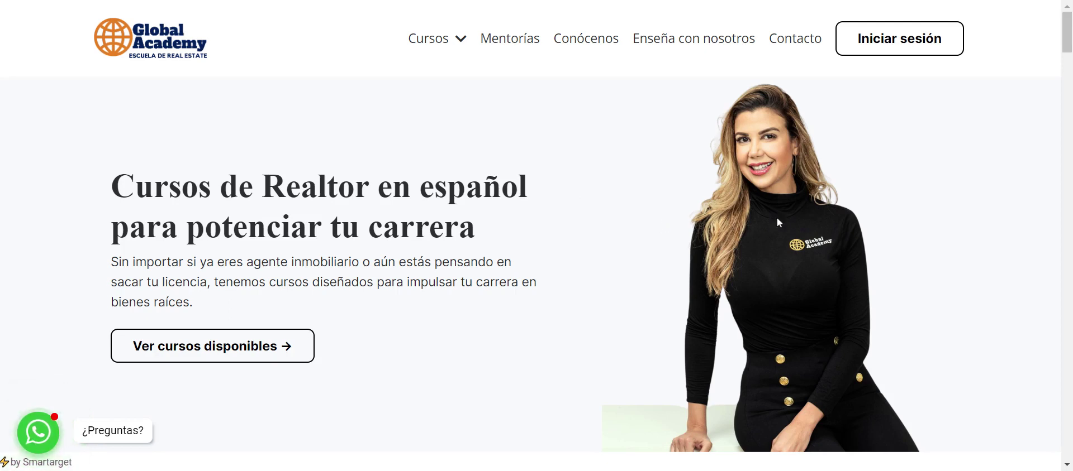
scroll(694, 416, down, 1)
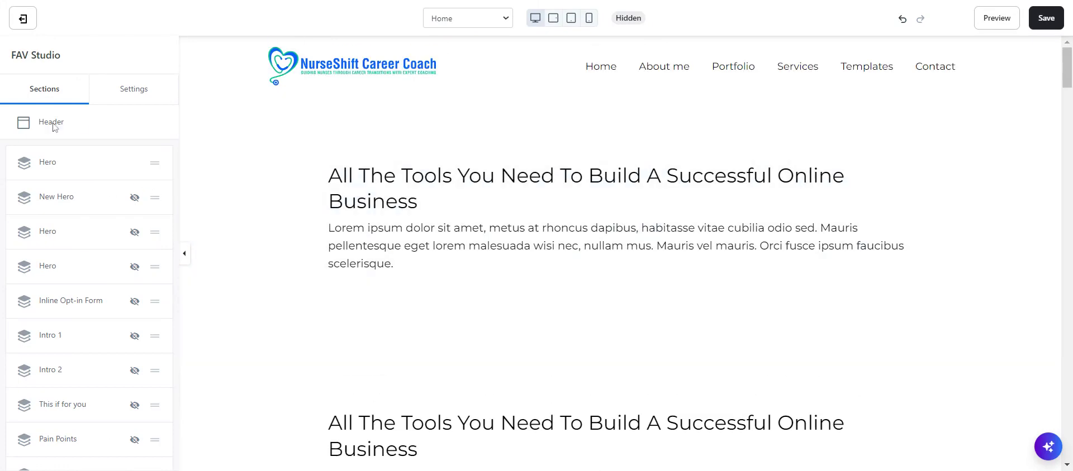
- Set the width of the first Hero section's text block to 6 columns
click(48, 163)
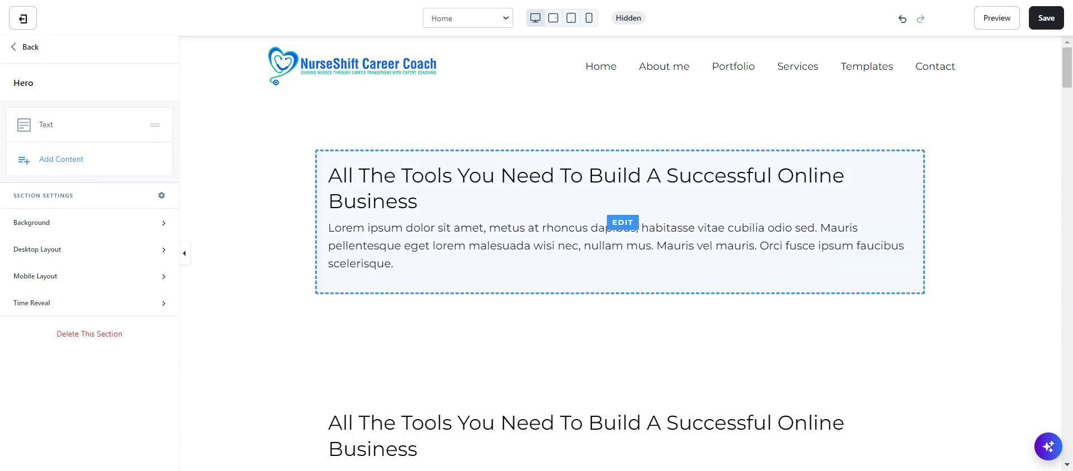
click(621, 222)
scroll(76, 121, down, 1)
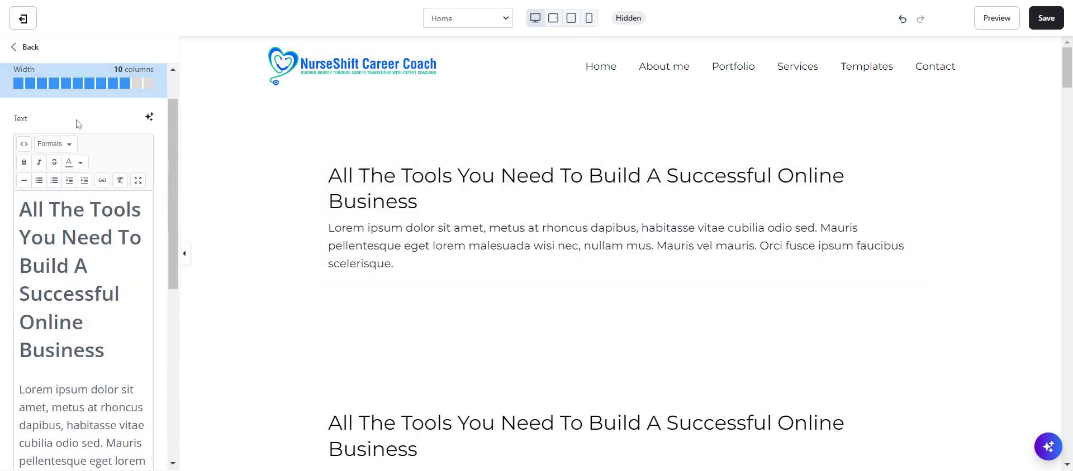
click(77, 85)
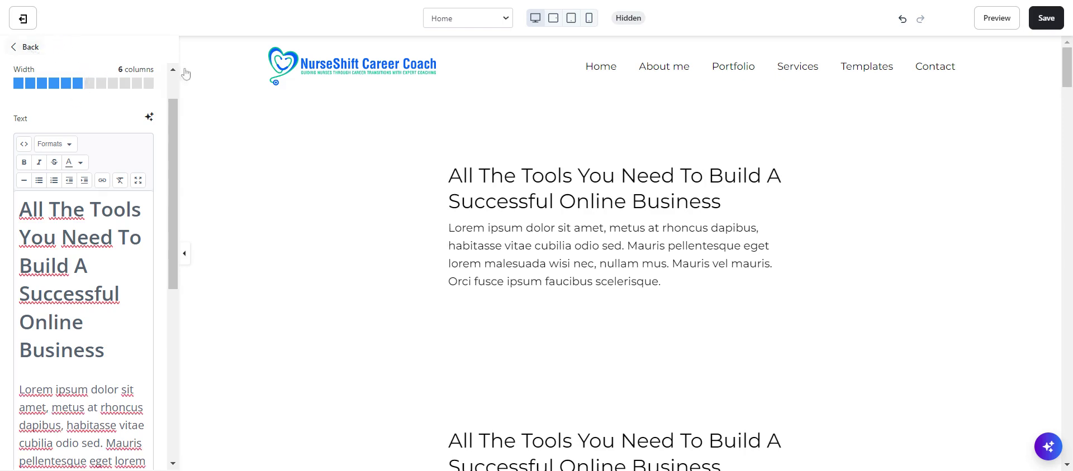
- Add an Image block to the Hero section and set its width to 6 columns
click(27, 48)
click(54, 162)
scroll(44, 217, down, 1)
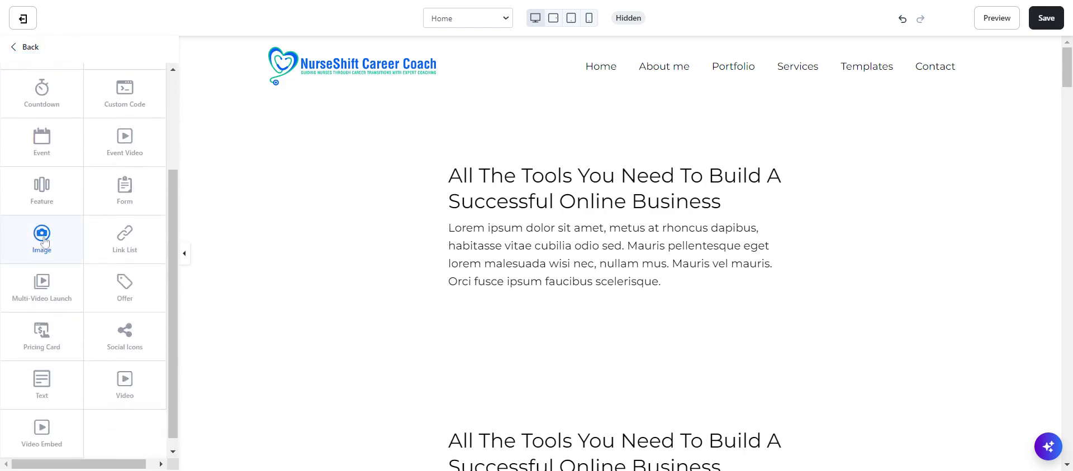
click(43, 241)
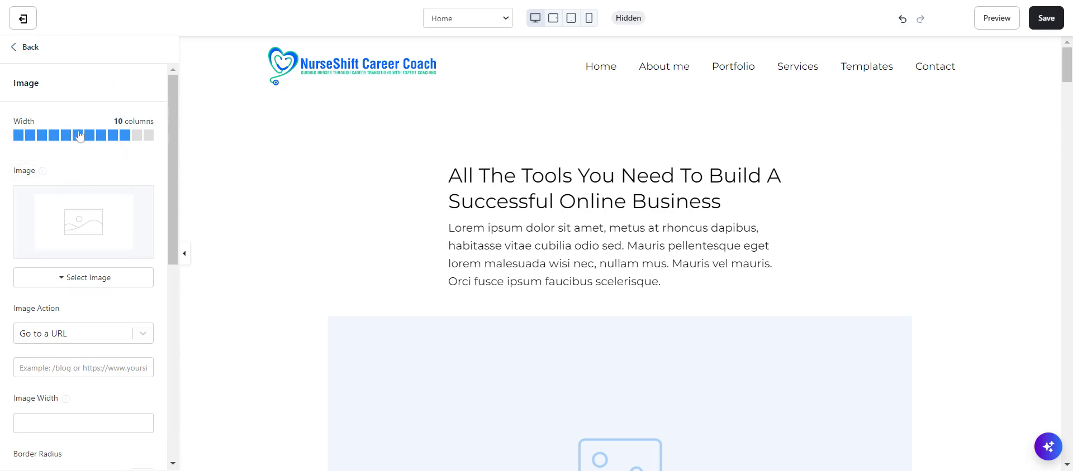
- Fill the Hero image block with the recent cutout image of the woman with crossed arms and blue heart outline
click(72, 276)
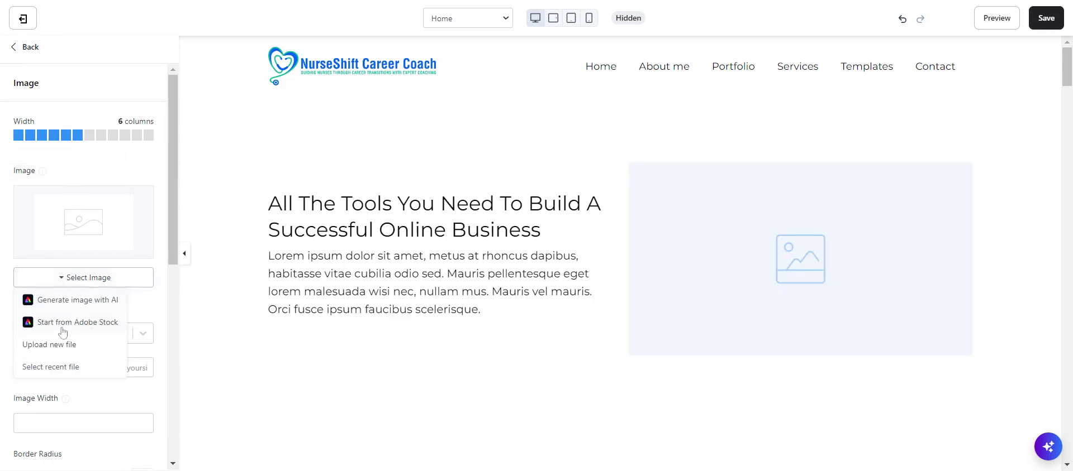
click(54, 368)
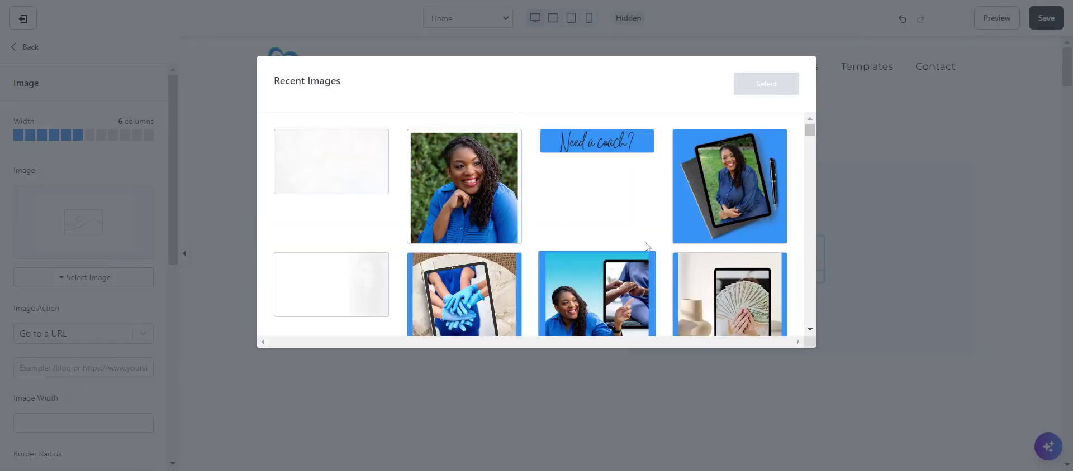
scroll(554, 164, down, 1)
scroll(554, 164, down, 1)
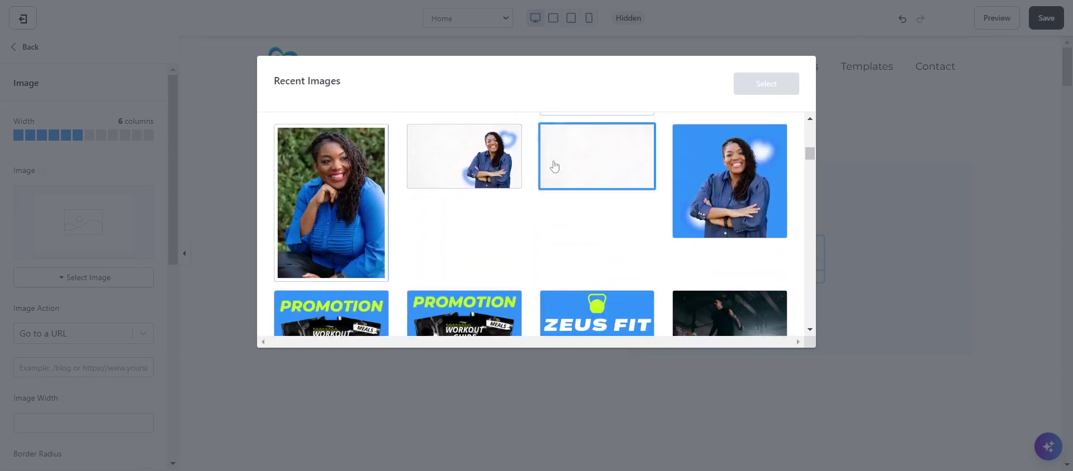
scroll(430, 215, down, 2)
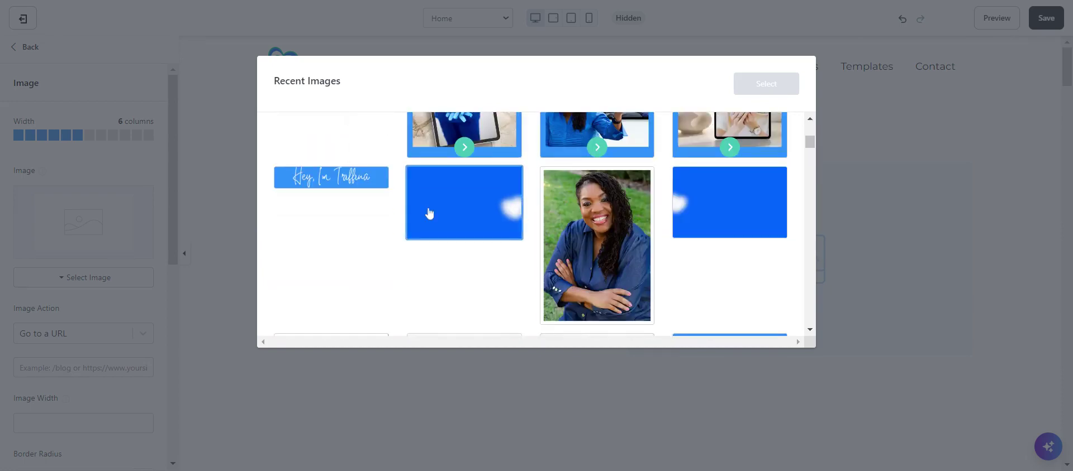
click(760, 253)
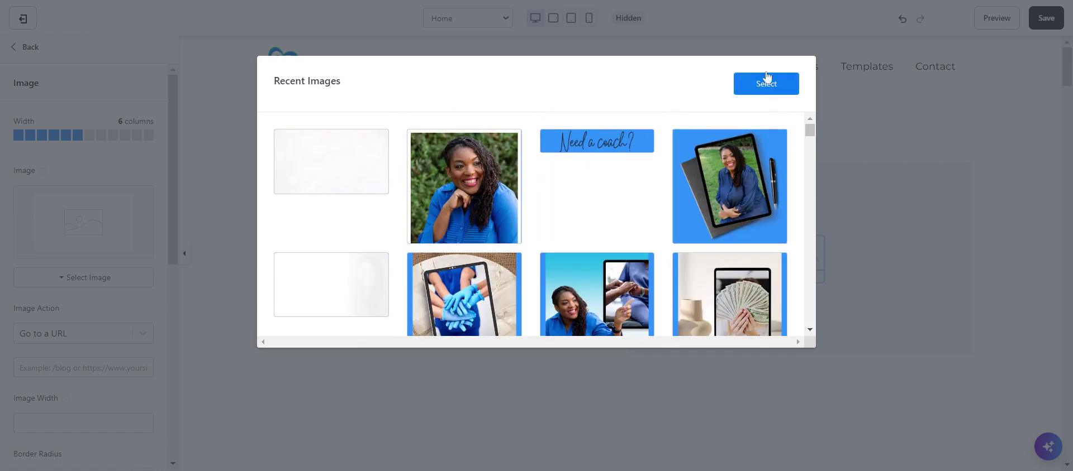
click(762, 88)
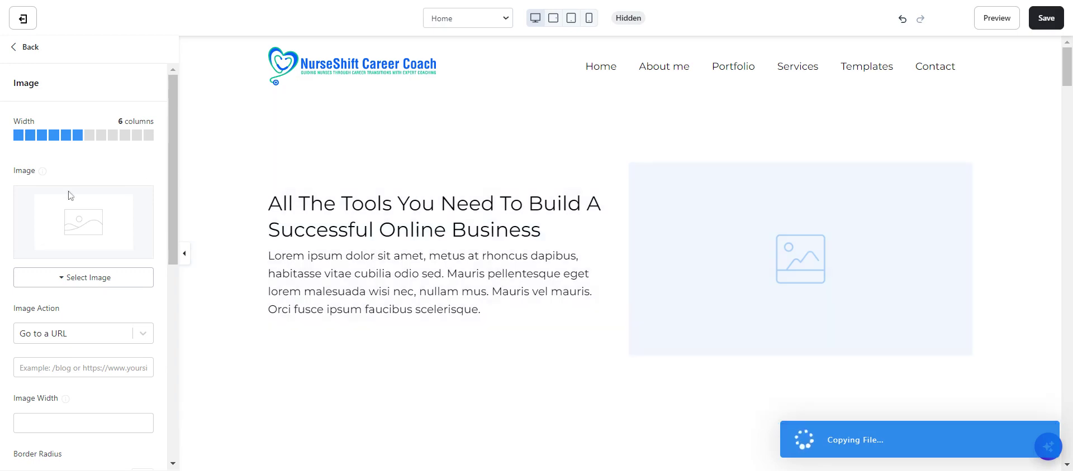
scroll(902, 237, down, 4)
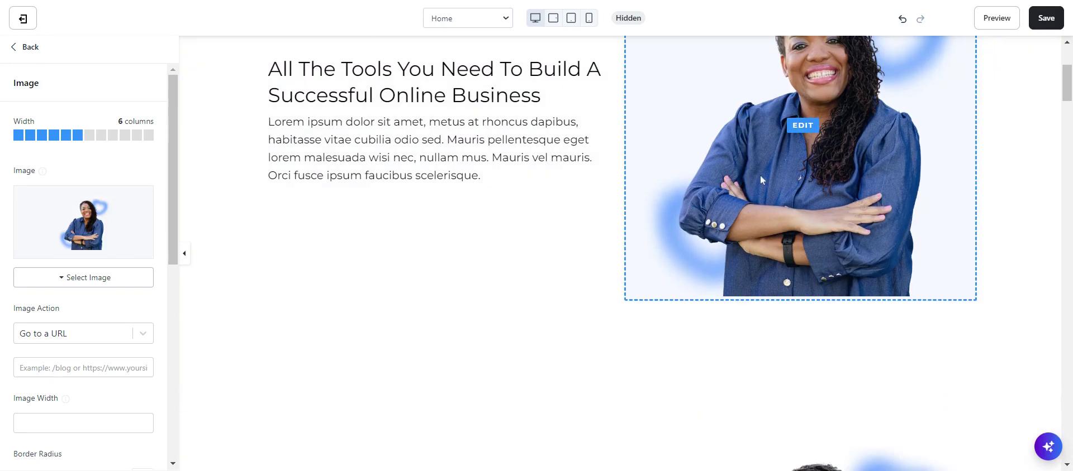
scroll(311, 228, up, 4)
- Set the Hero section's background media type to Image
click(346, 64)
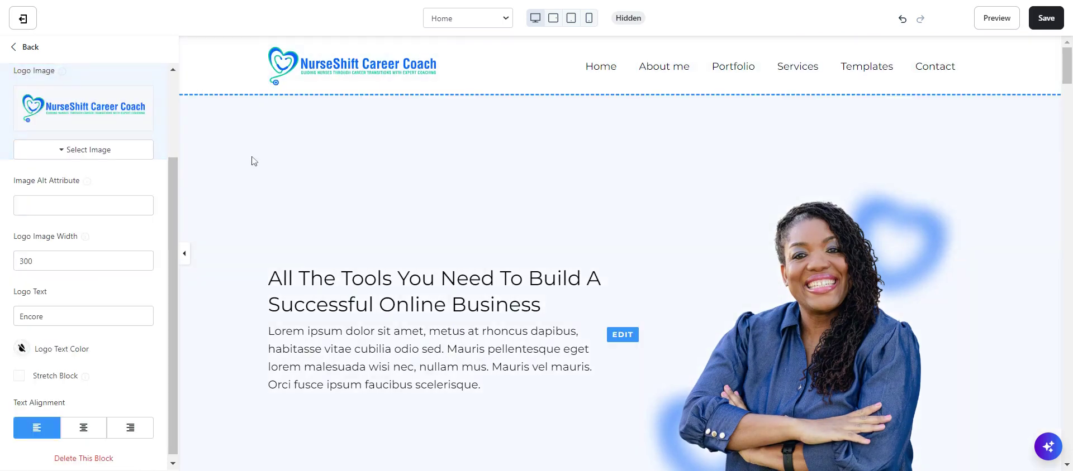
click(251, 161)
click(88, 254)
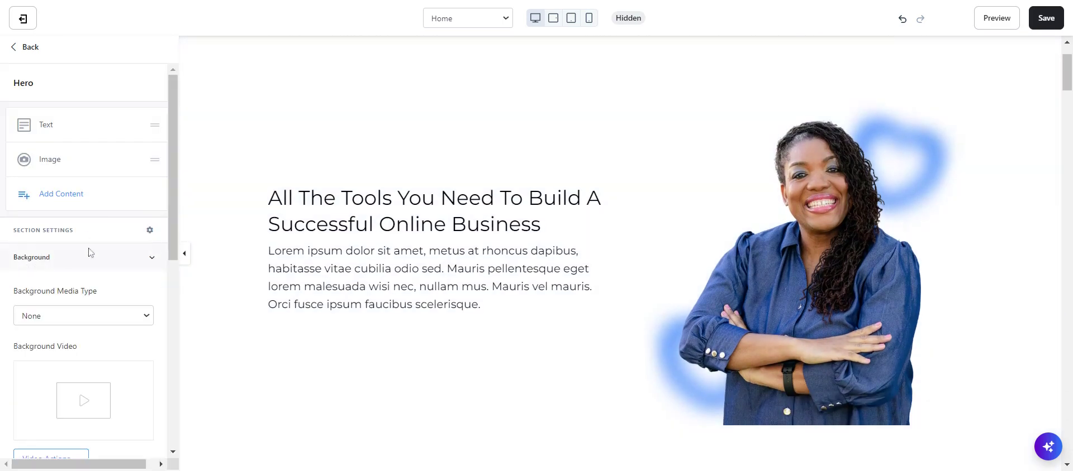
scroll(88, 253, down, 10)
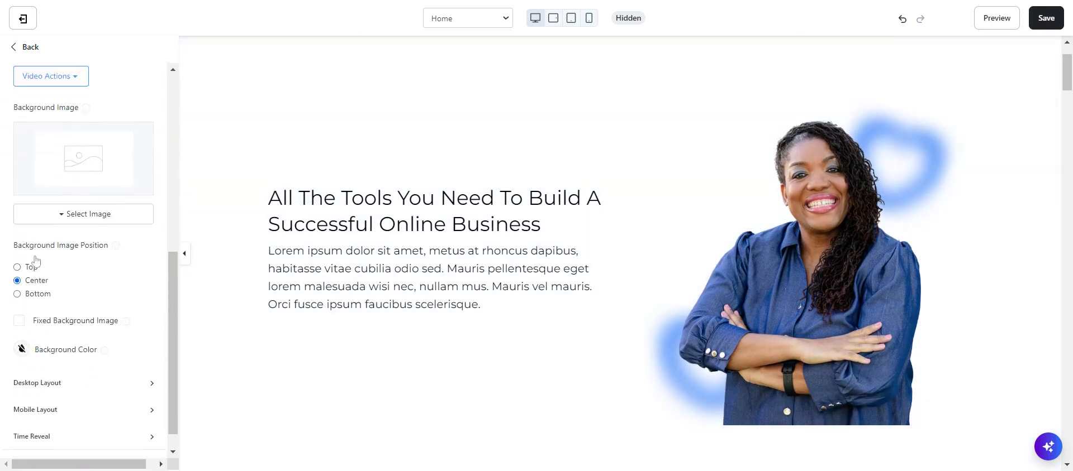
scroll(35, 260, up, 5)
click(62, 120)
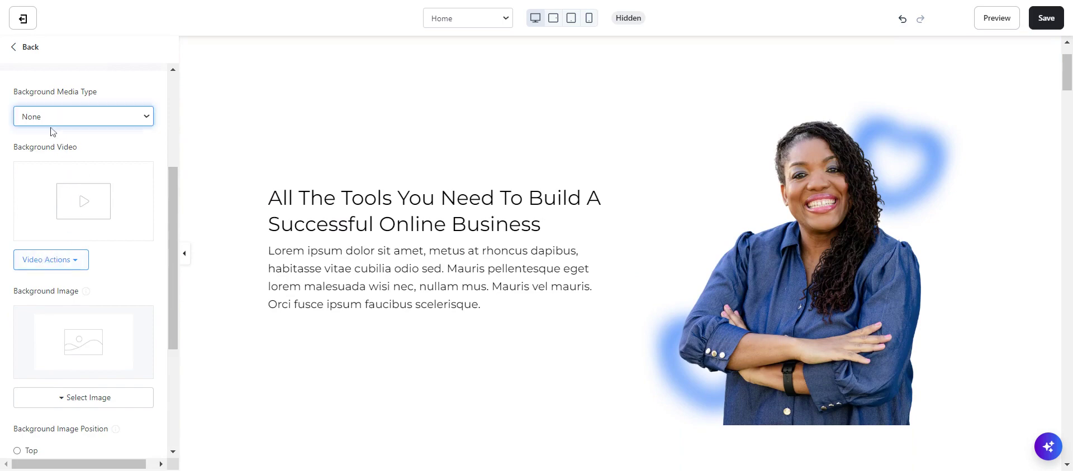
click(43, 172)
scroll(79, 316, down, 3)
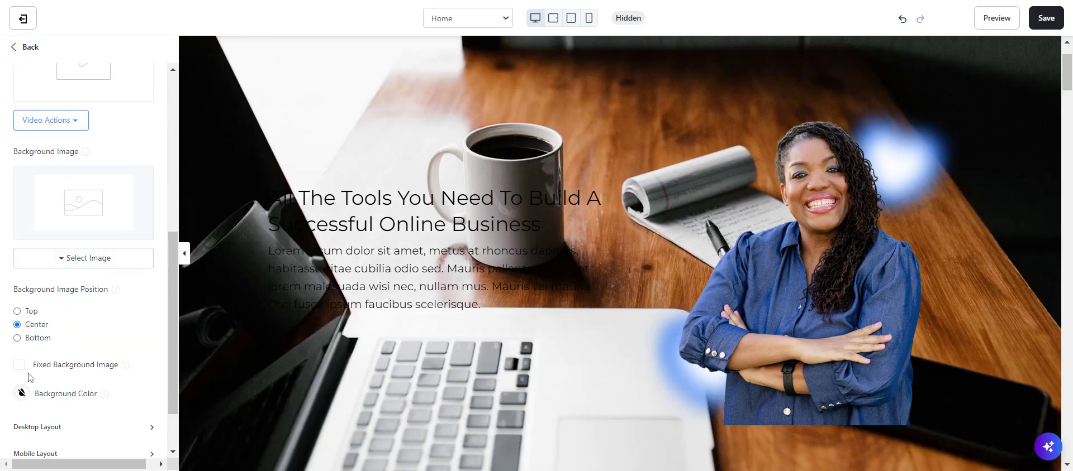
- Use the plain off-white texture from the recent images as the Hero section's background image
click(21, 394)
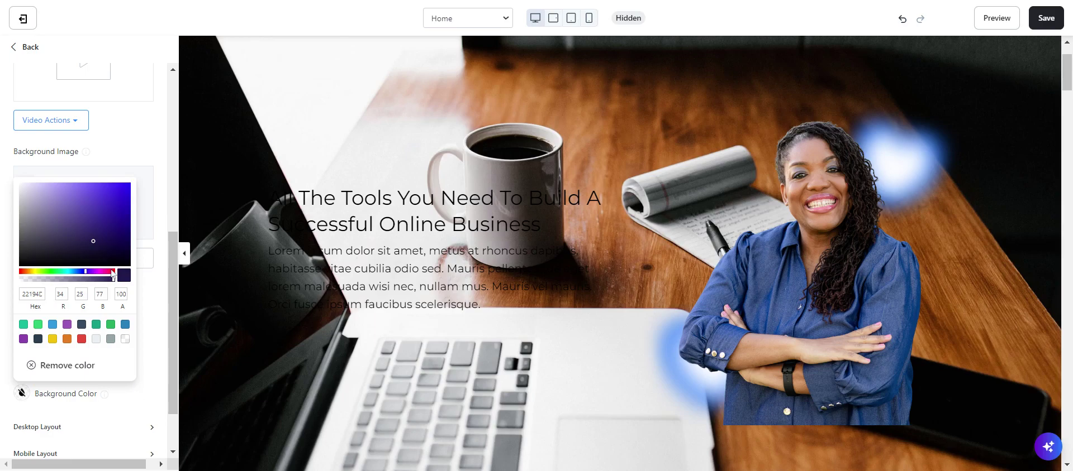
click(84, 258)
click(42, 349)
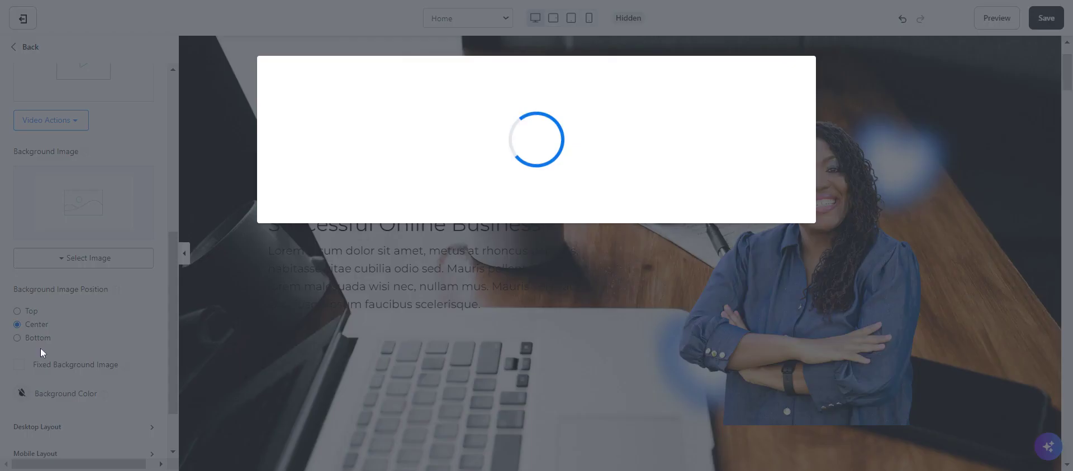
click(325, 172)
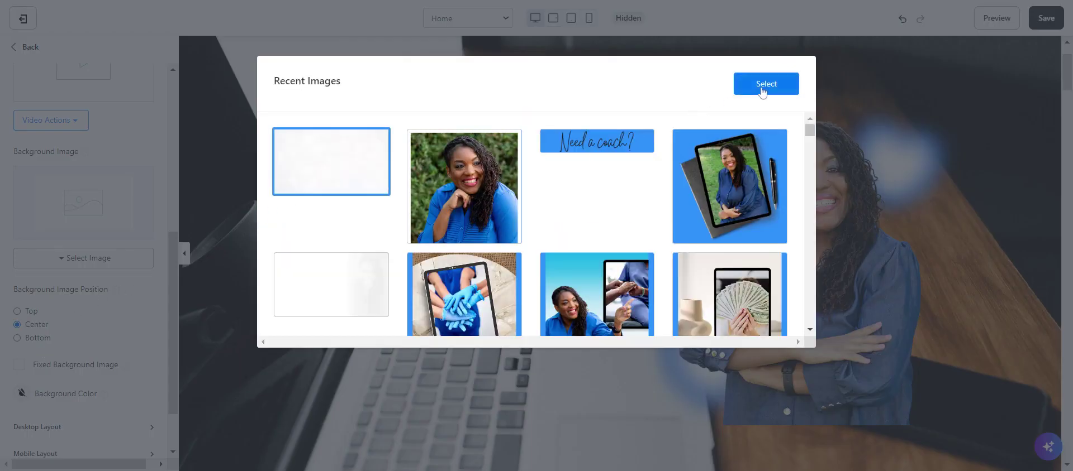
click(762, 90)
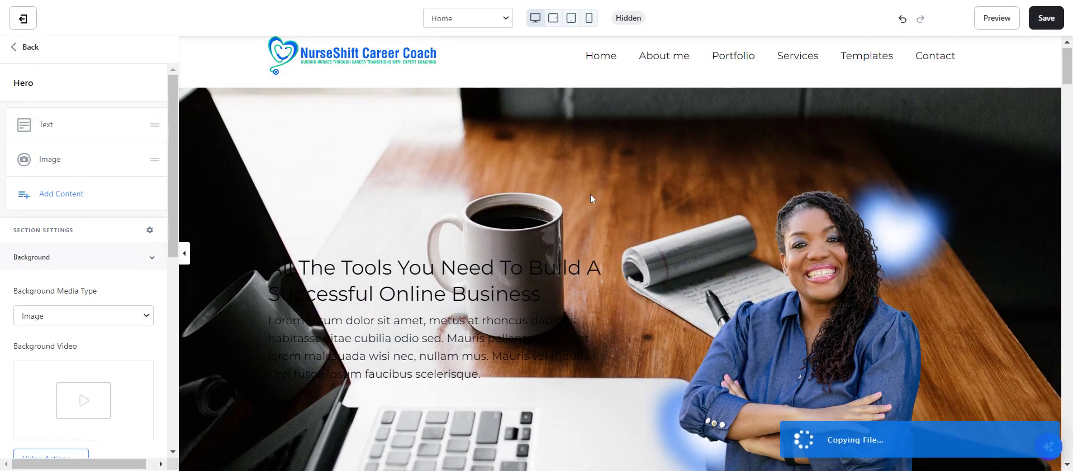
- Set the Hero section's desktop bottom padding to 0 and save the page
scroll(656, 218, down, 3)
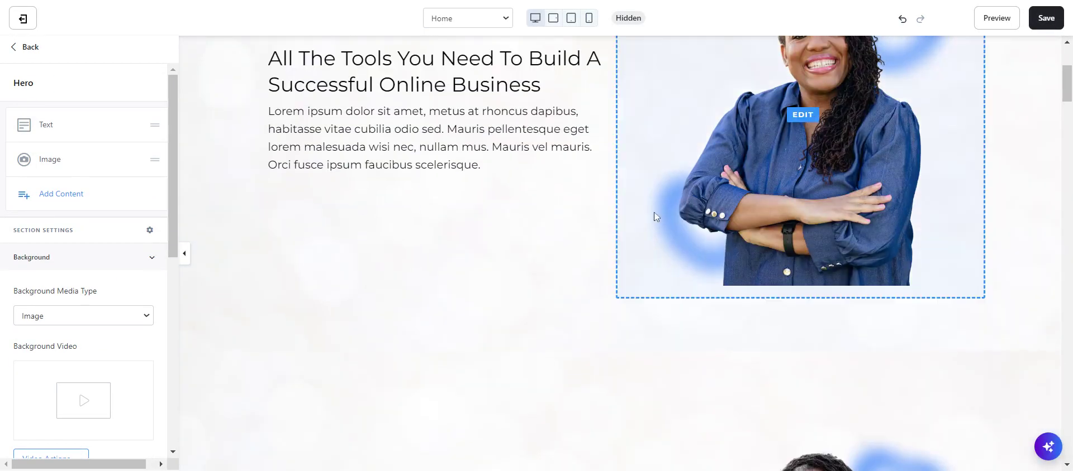
scroll(962, 149, down, 2)
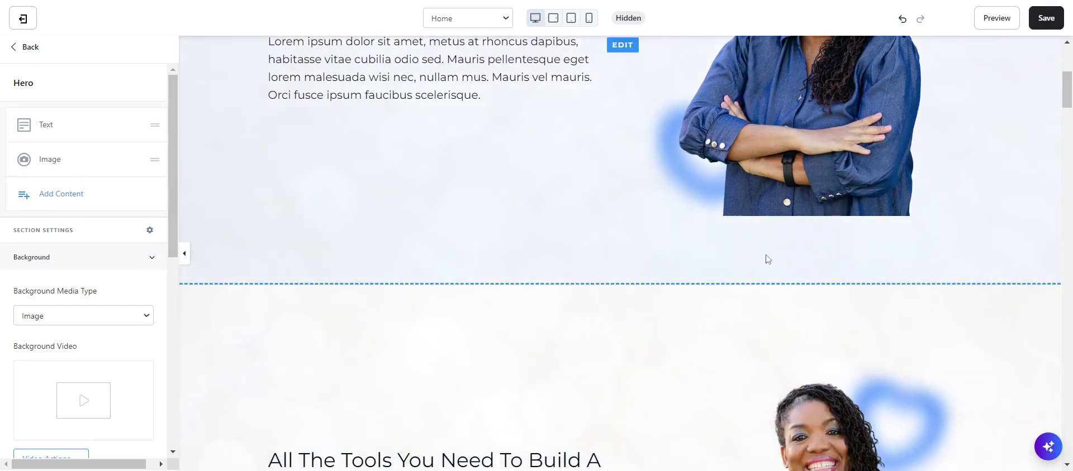
scroll(766, 259, down, 3)
scroll(754, 264, down, 3)
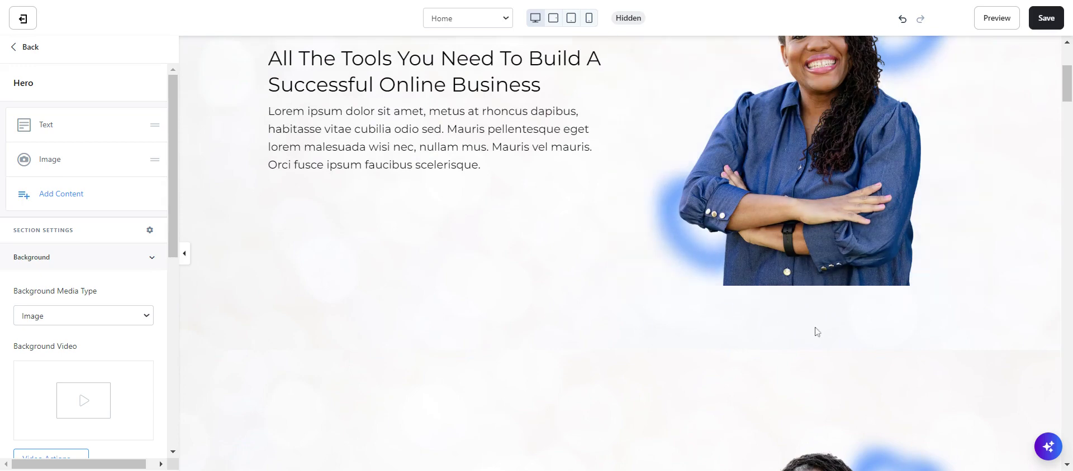
scroll(492, 208, up, 3)
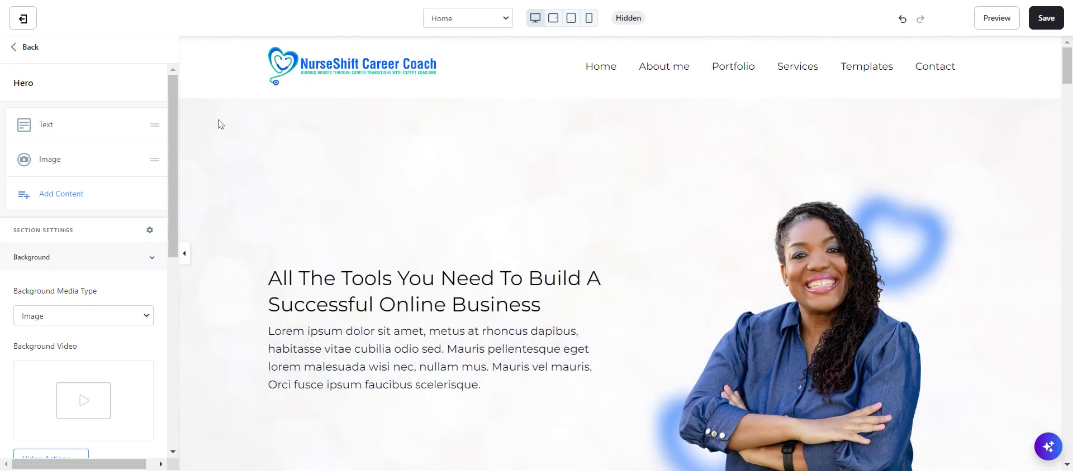
scroll(89, 163, down, 8)
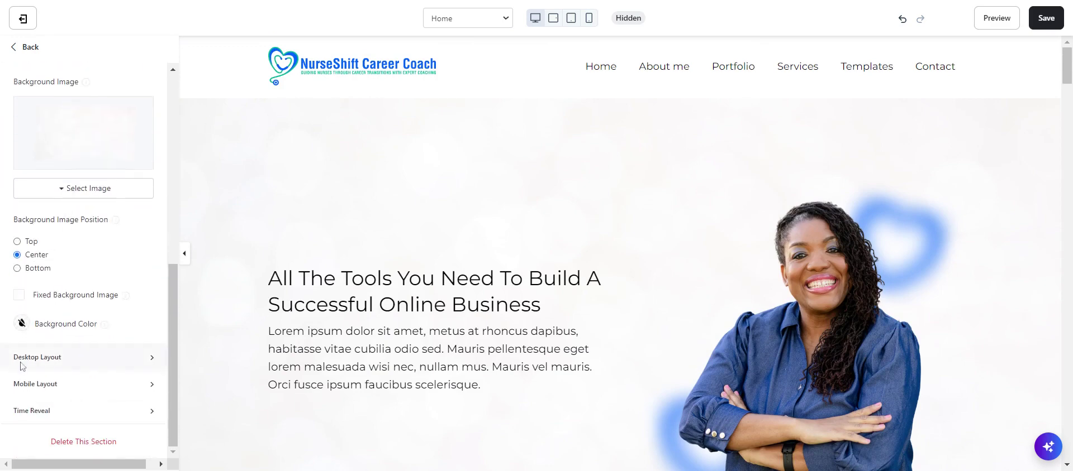
click(95, 357)
scroll(56, 335, down, 4)
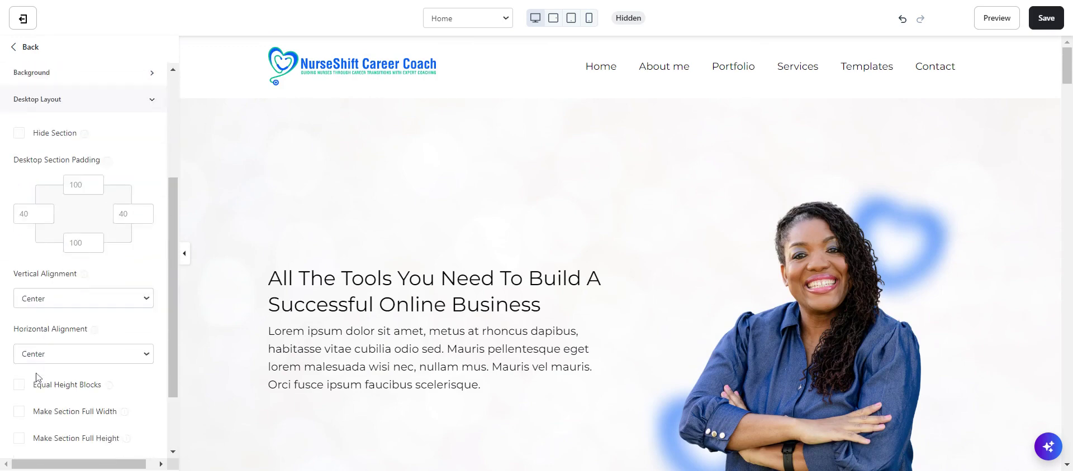
click(72, 218)
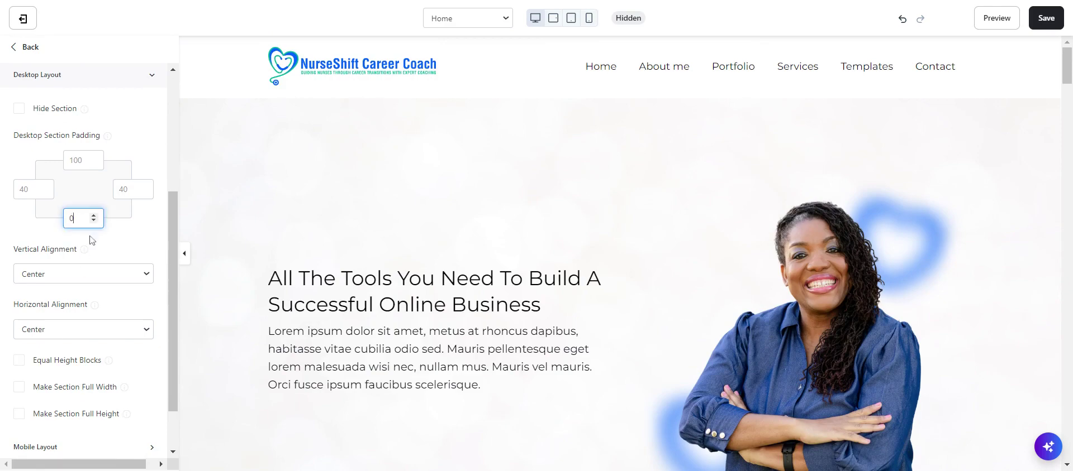
scroll(472, 144, down, 6)
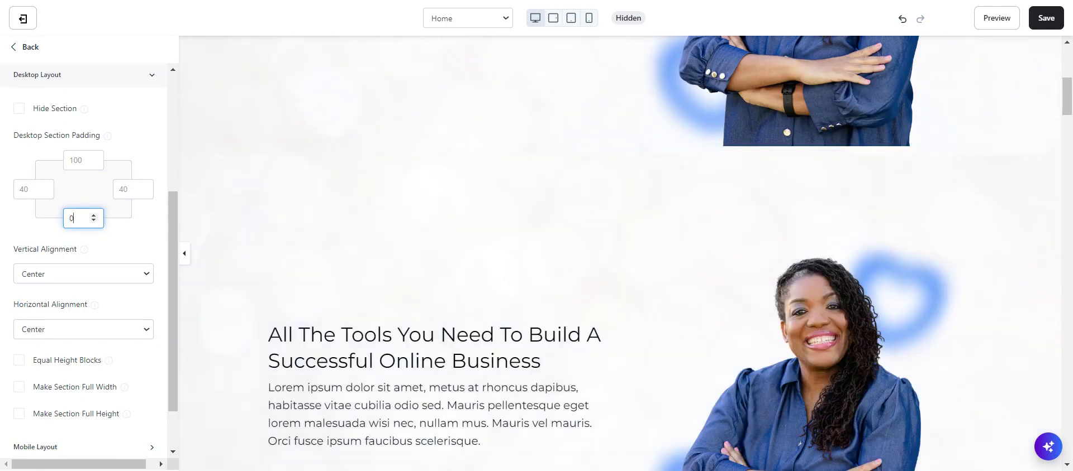
key(ctrl+s)
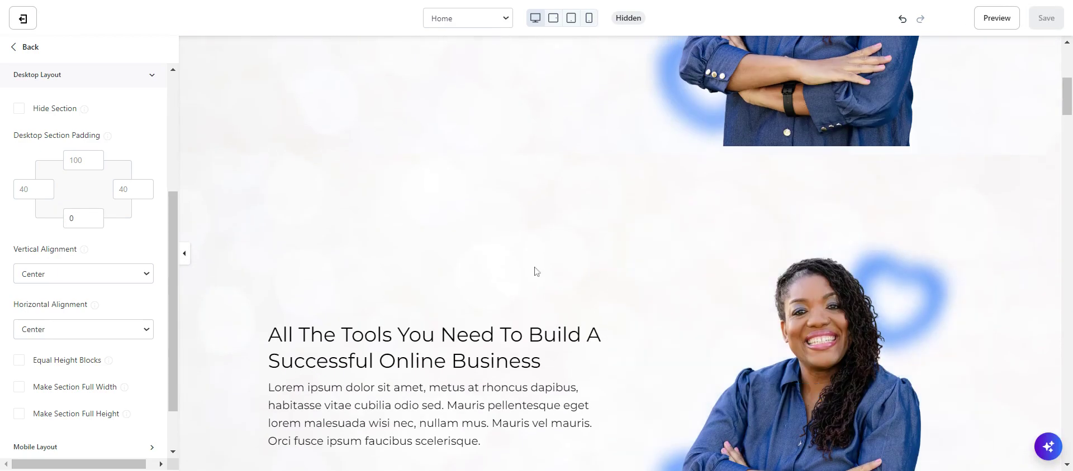
- Set the border radius of the Hero section's portrait image to 0
scroll(936, 342, up, 1)
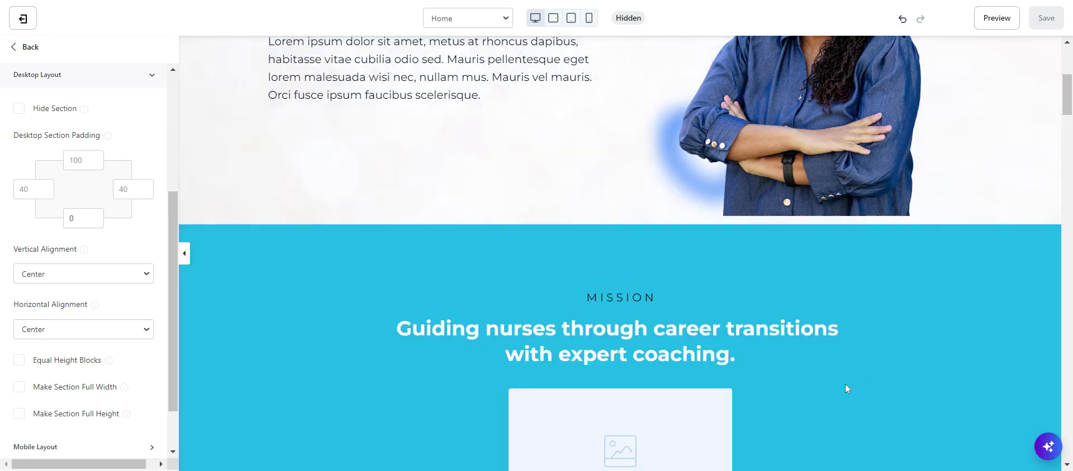
scroll(934, 342, up, 2)
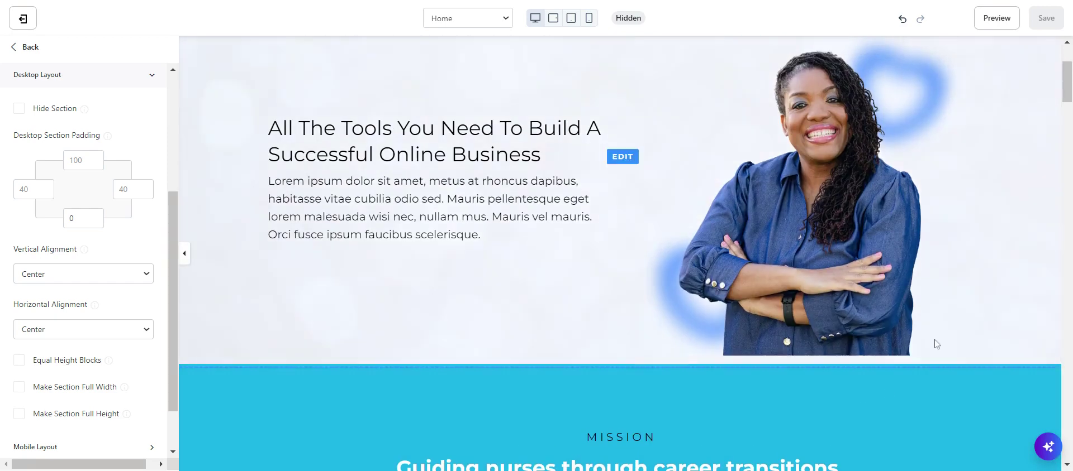
click(75, 218)
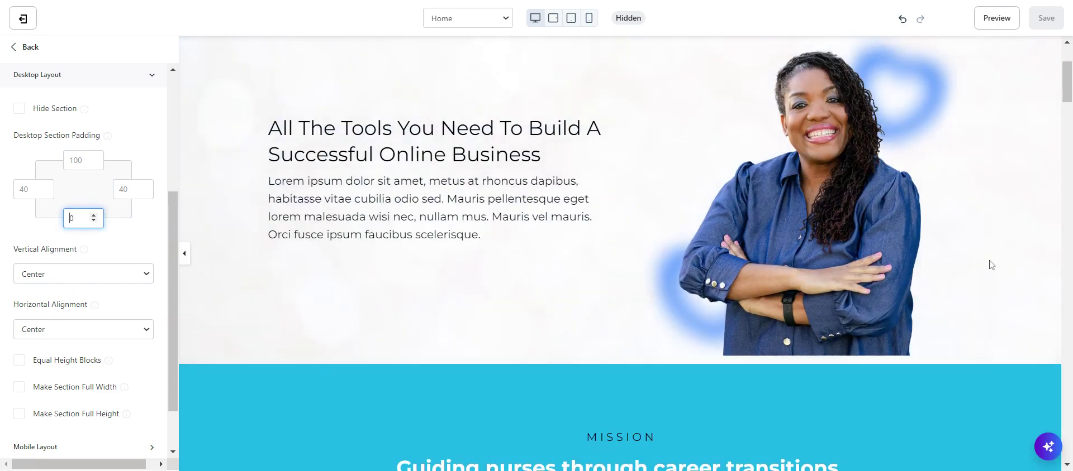
click(921, 285)
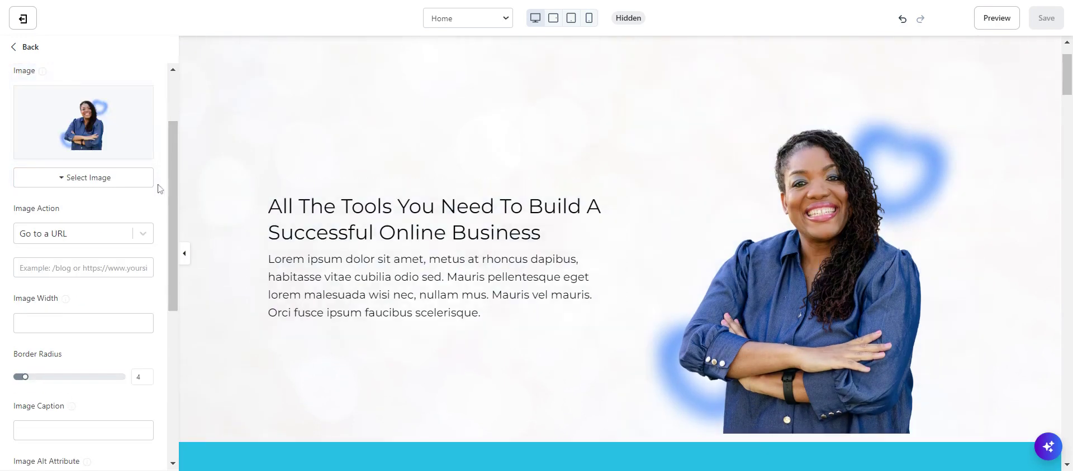
scroll(143, 217, down, 3)
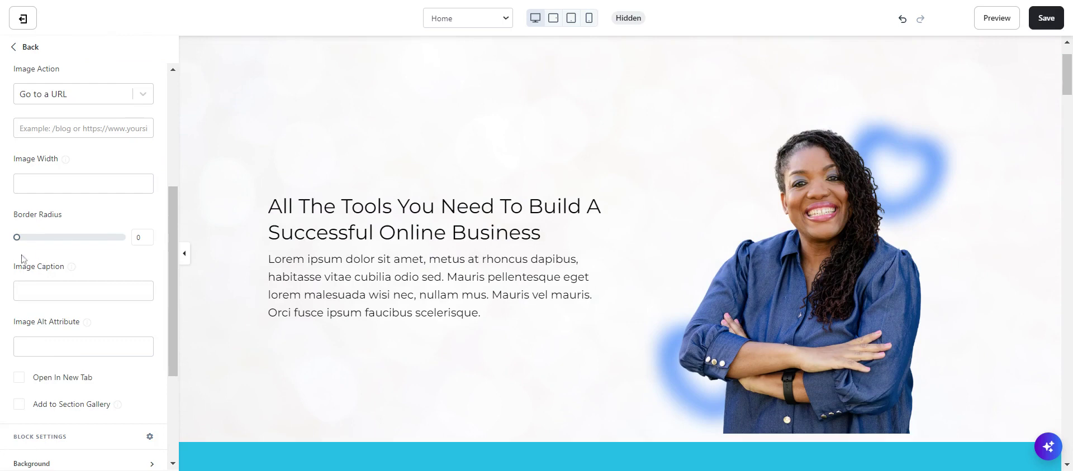
- Turn on Make Flush in the desktop layout of the Hero image block
scroll(33, 334, down, 4)
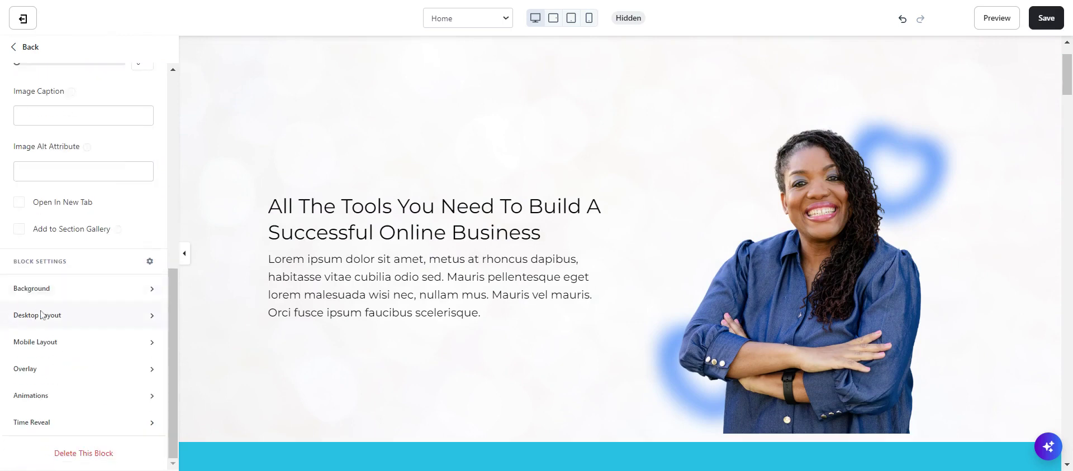
click(56, 315)
scroll(53, 271, down, 6)
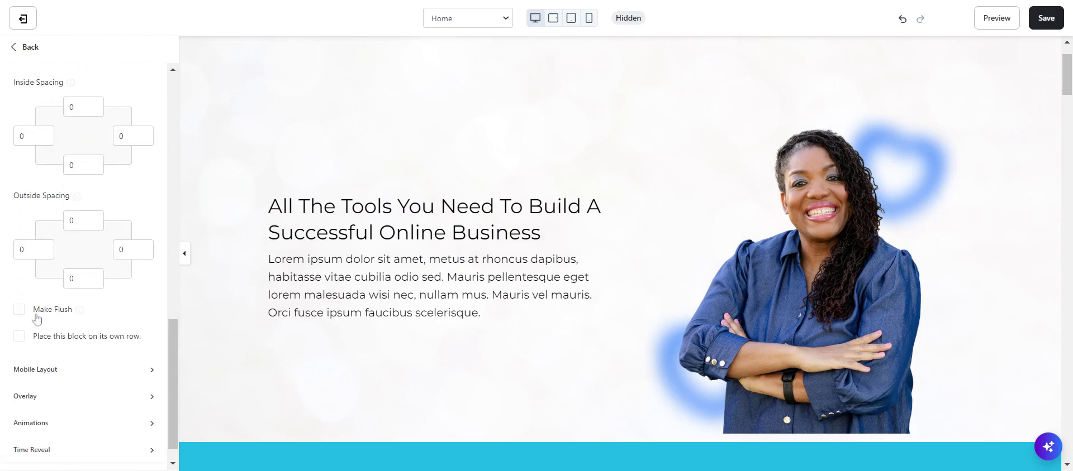
click(42, 310)
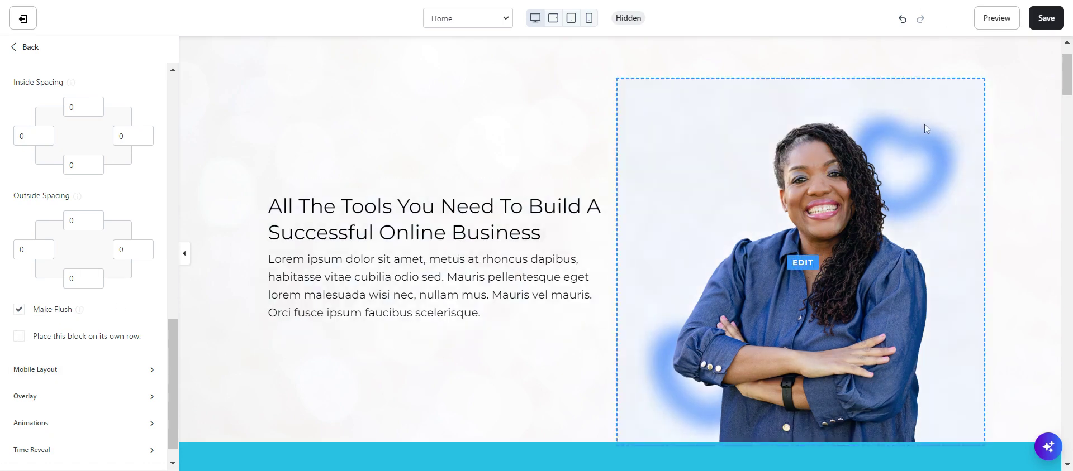
- Set the Hero section's desktop top padding to 0
scroll(924, 129, up, 2)
click(481, 151)
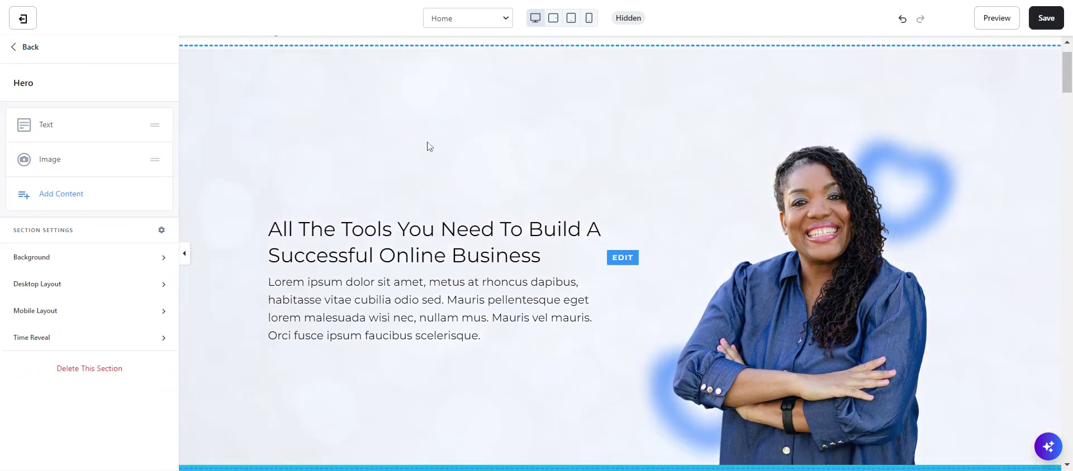
scroll(426, 143, up, 1)
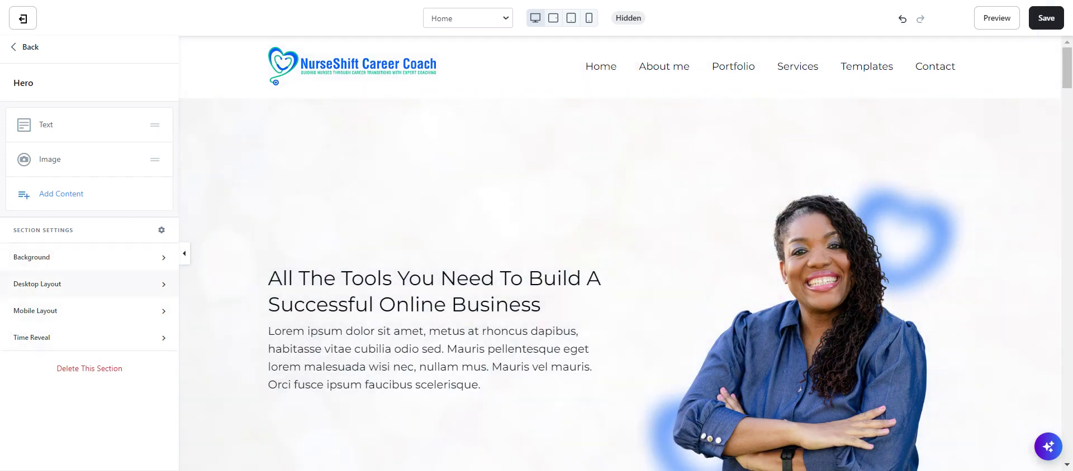
click(84, 284)
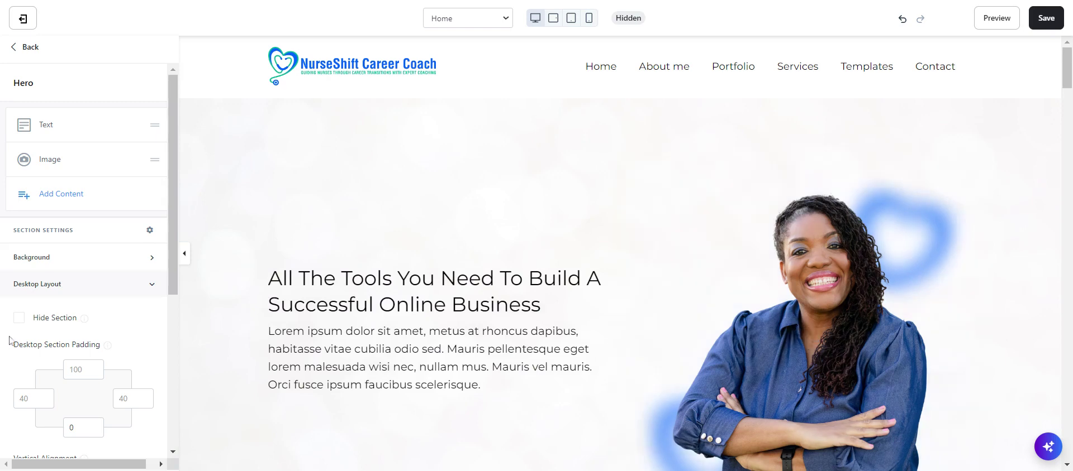
scroll(85, 273, down, 3)
click(71, 230)
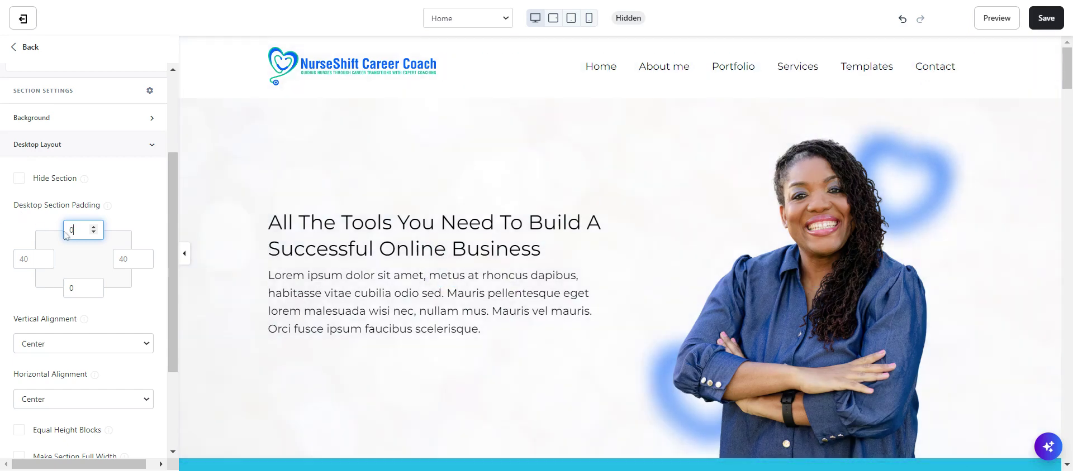
key(BackSpace)
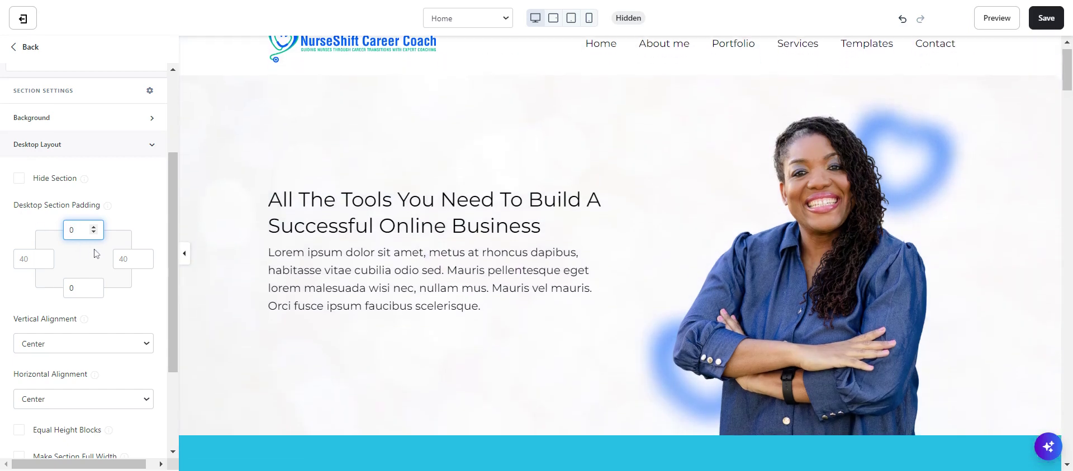
- Include a call-to-action button in the Hero section's text block
click(442, 260)
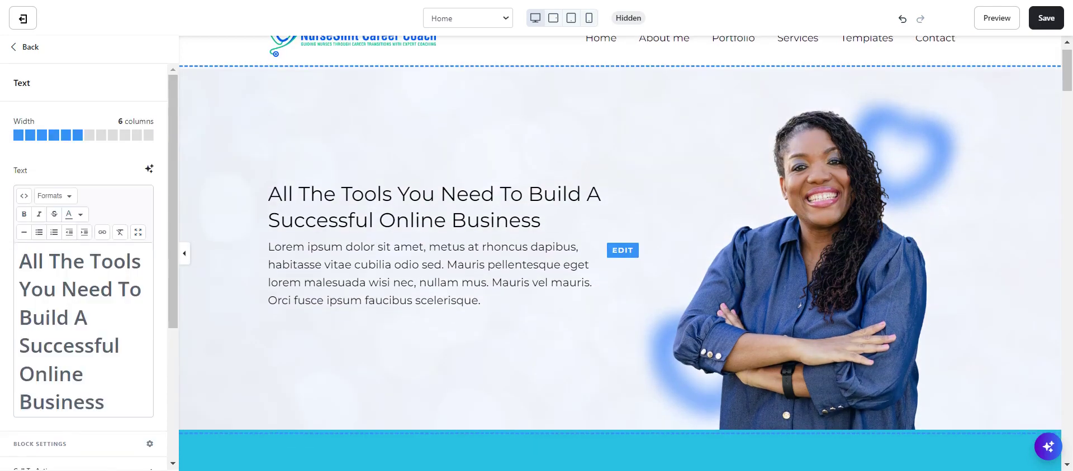
scroll(12, 279, down, 5)
click(34, 274)
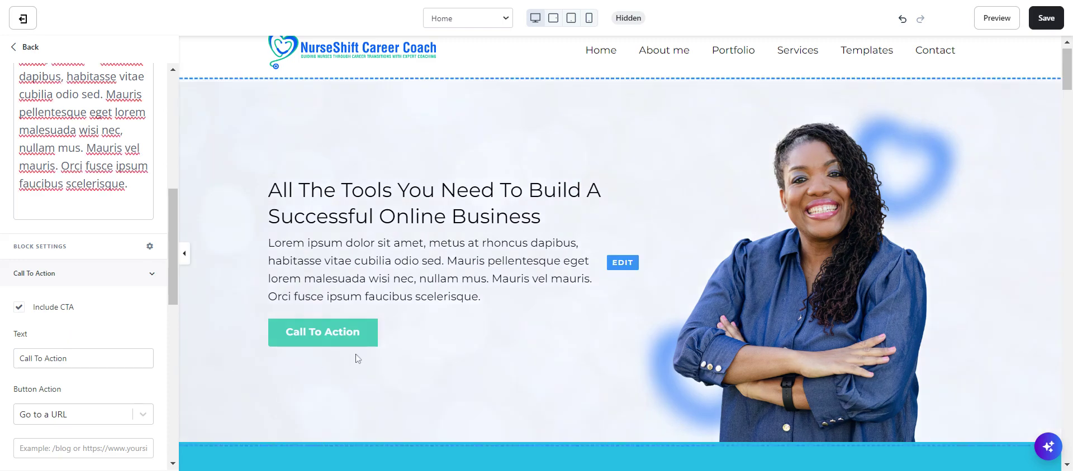
- Set the background border width of the Hero text block to 0
scroll(42, 318, down, 5)
scroll(42, 319, down, 4)
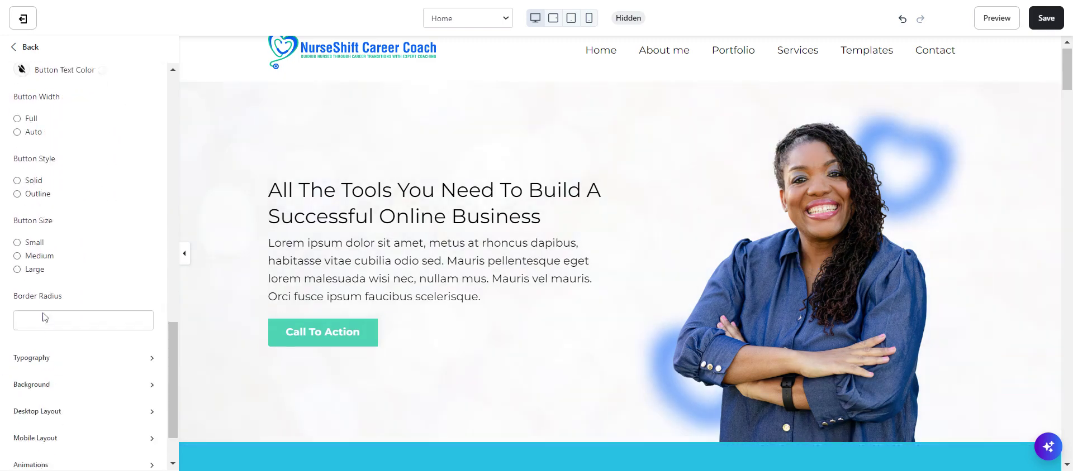
click(52, 315)
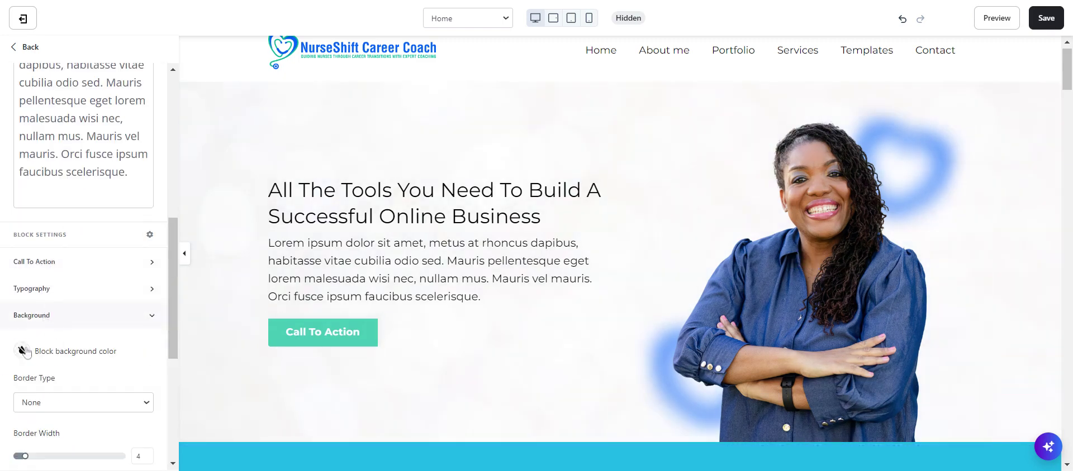
drag(21, 456, 17, 456)
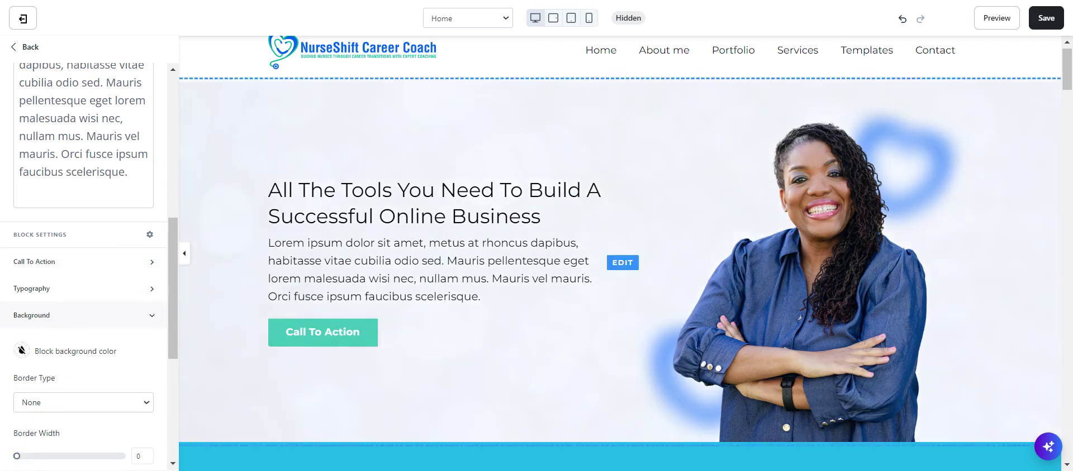
scroll(782, 251, down, 2)
scroll(503, 236, down, 2)
scroll(503, 237, up, 5)
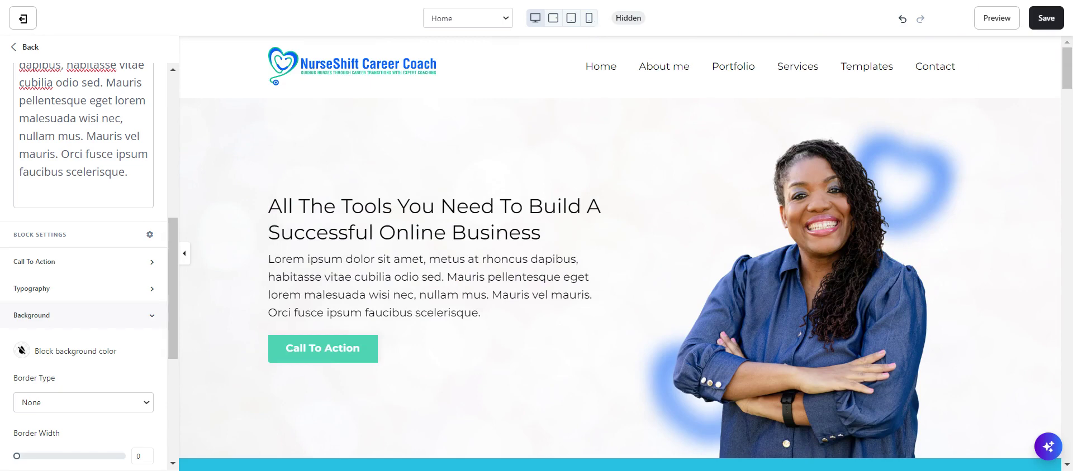
- Switch the page to the phone view and center the Hero text block's mobile text alignment
click(588, 18)
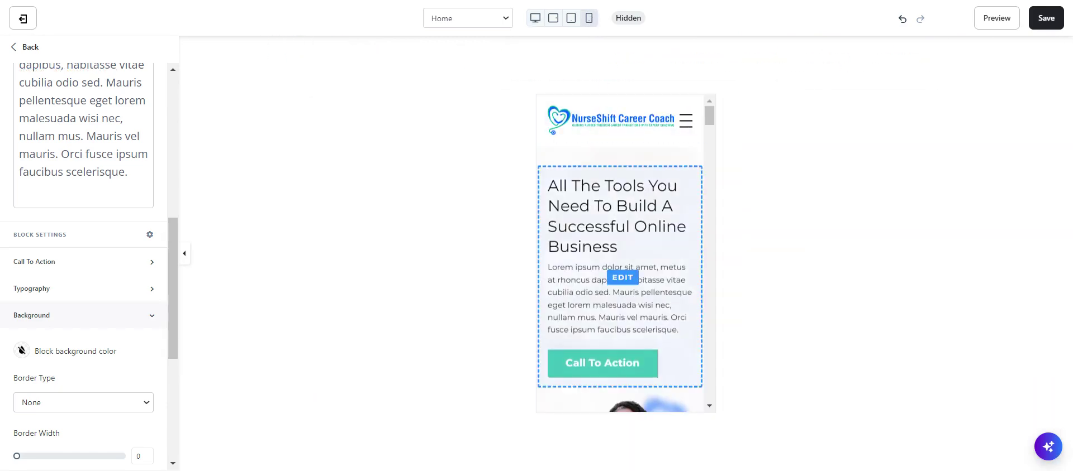
scroll(612, 240, down, 5)
scroll(610, 239, up, 5)
scroll(7, 371, down, 5)
click(36, 343)
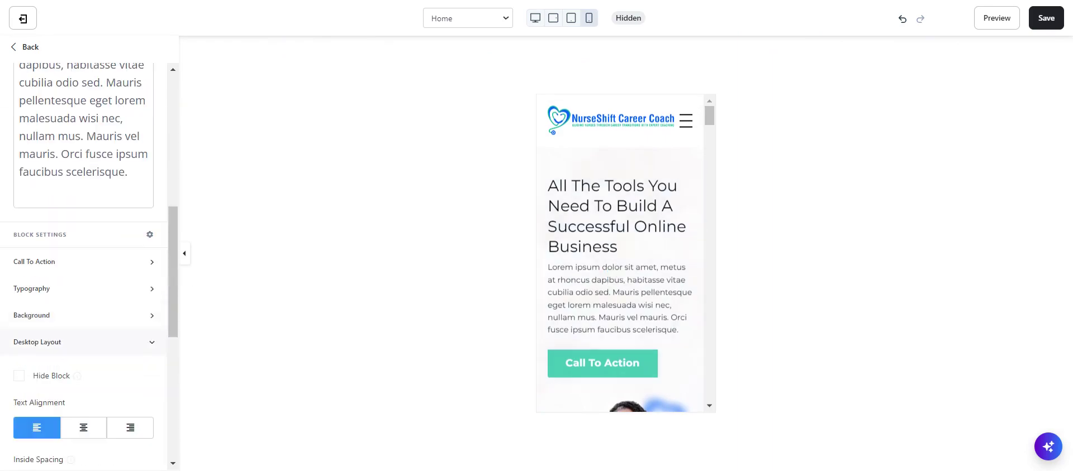
click(36, 343)
click(58, 370)
scroll(78, 378, down, 3)
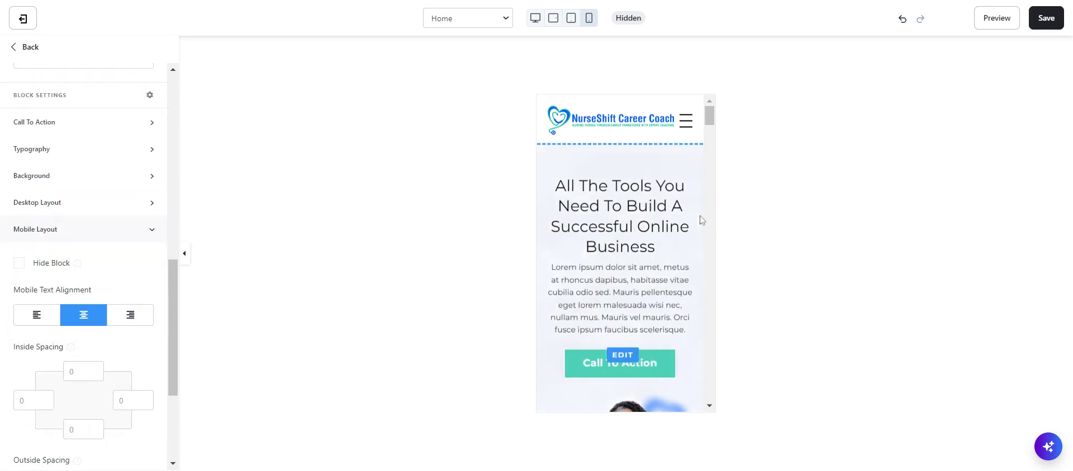
- Set the Hero section's mobile bottom padding to 0
scroll(636, 197, down, 3)
scroll(637, 197, down, 3)
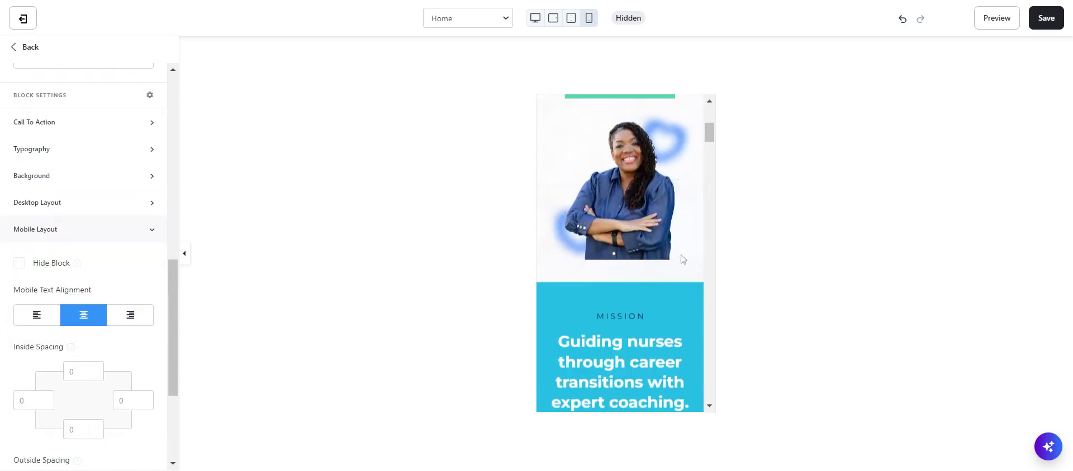
click(635, 284)
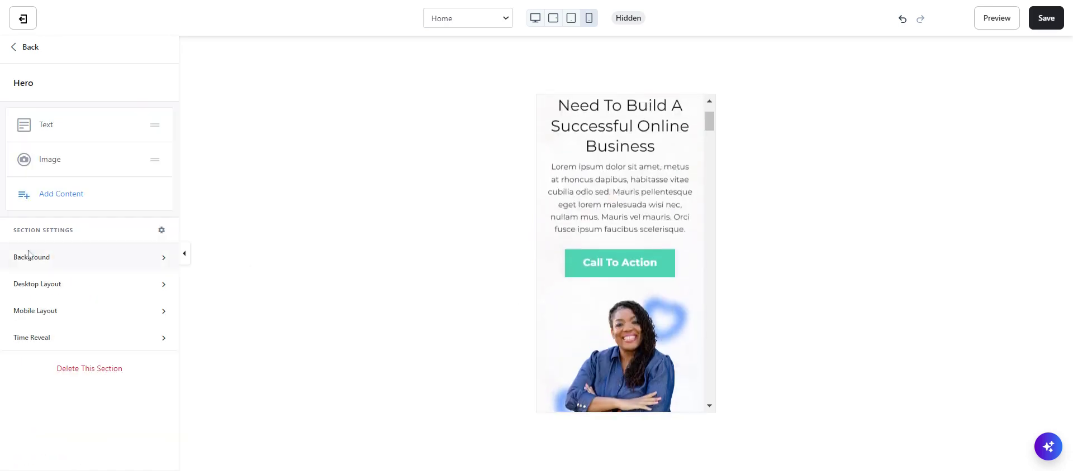
scroll(641, 242, up, 2)
scroll(640, 242, up, 2)
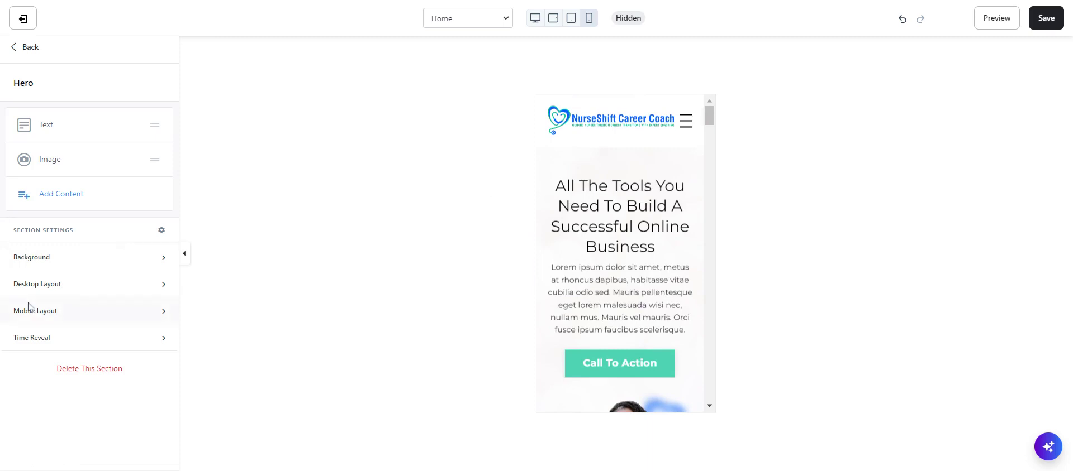
click(84, 310)
scroll(84, 335, down, 3)
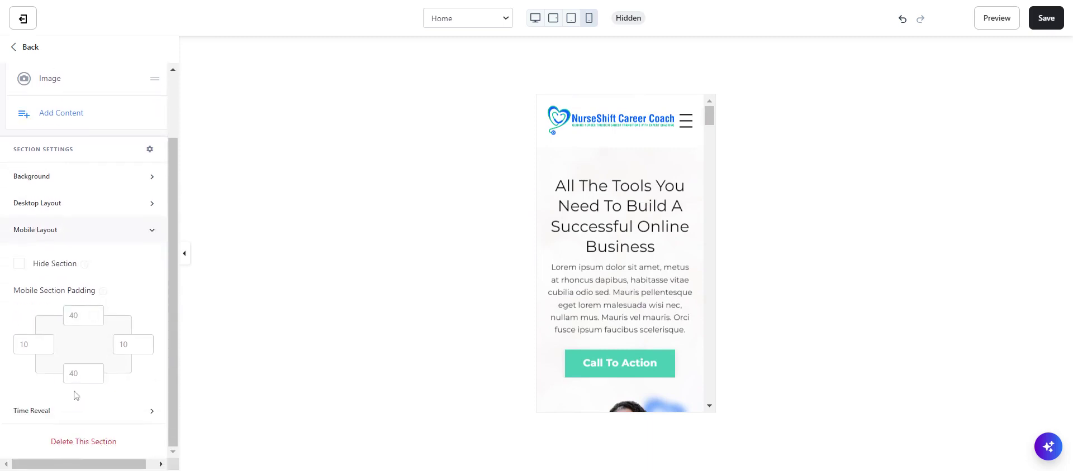
click(77, 373)
scroll(646, 223, down, 4)
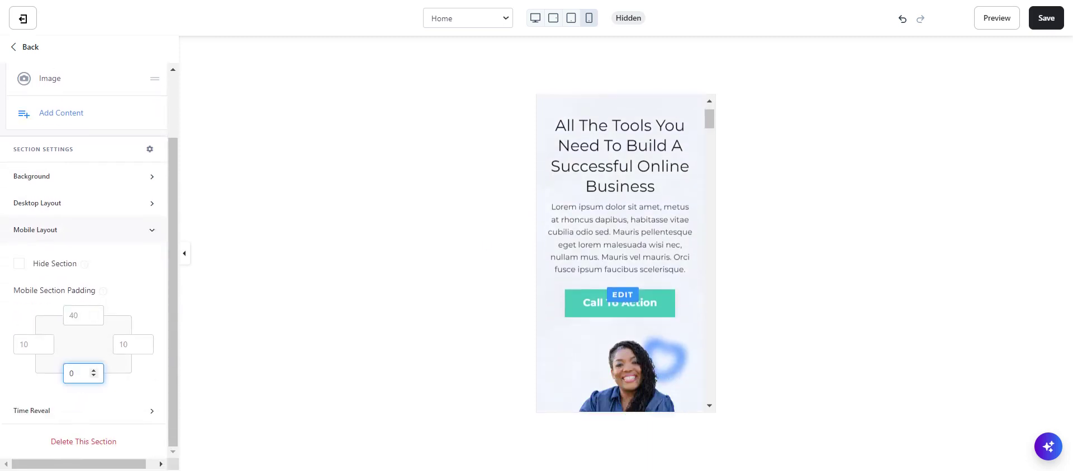
- Return the page to the desktop view and save it
scroll(646, 219, up, 4)
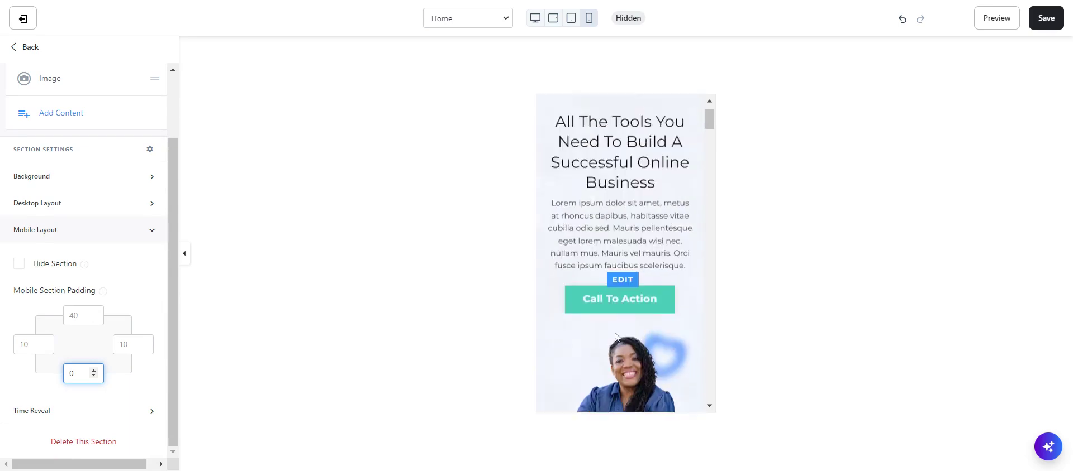
click(679, 46)
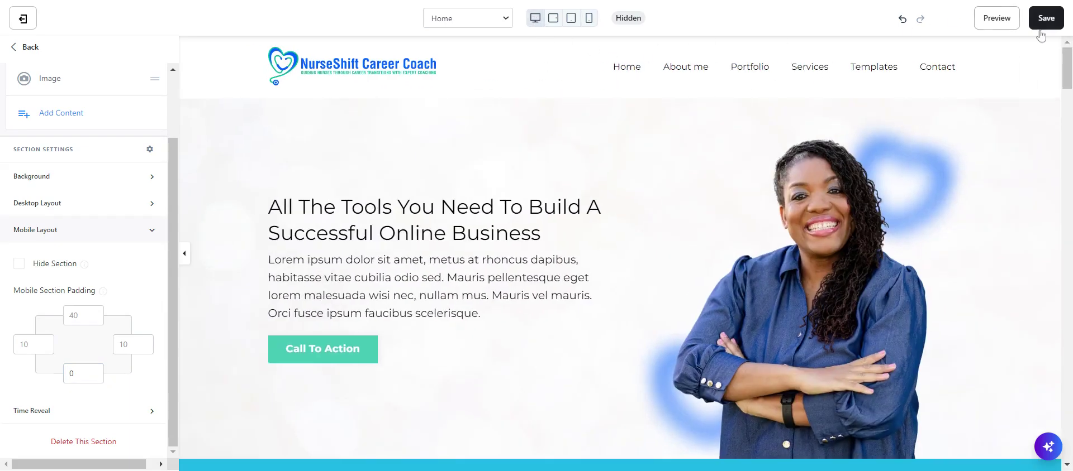
click(1046, 17)
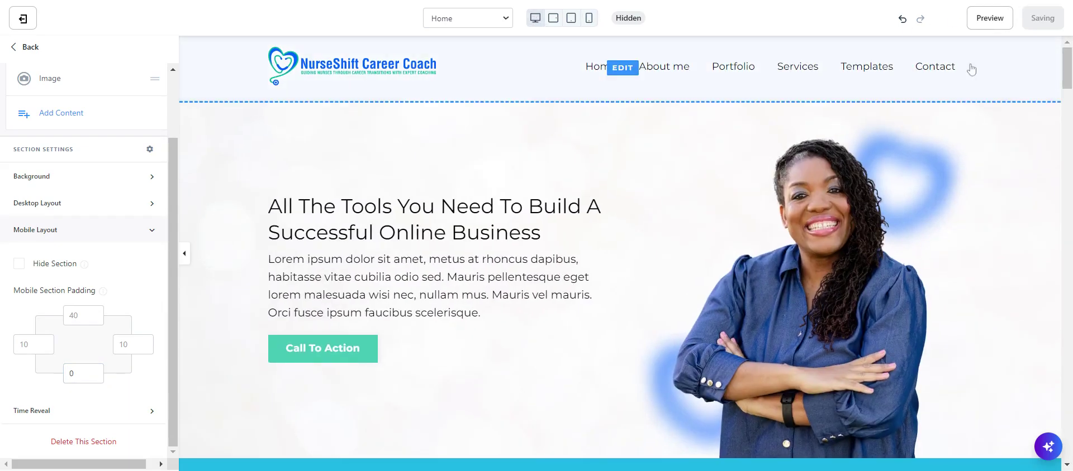
- Preview the page and examine the Hero section's text, call-to-action button, portrait and transition to the Mission section
click(991, 18)
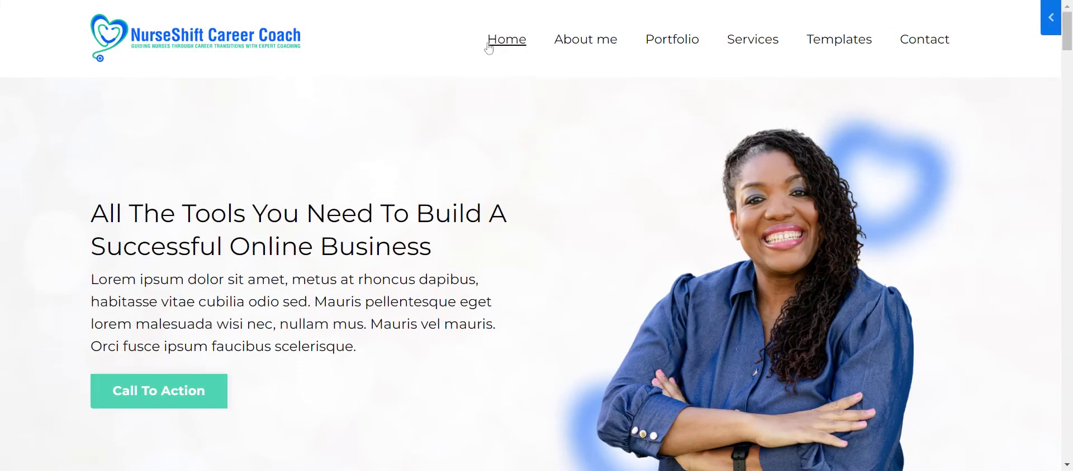
scroll(327, 81, down, 3)
scroll(324, 85, up, 3)
scroll(553, 101, down, 2)
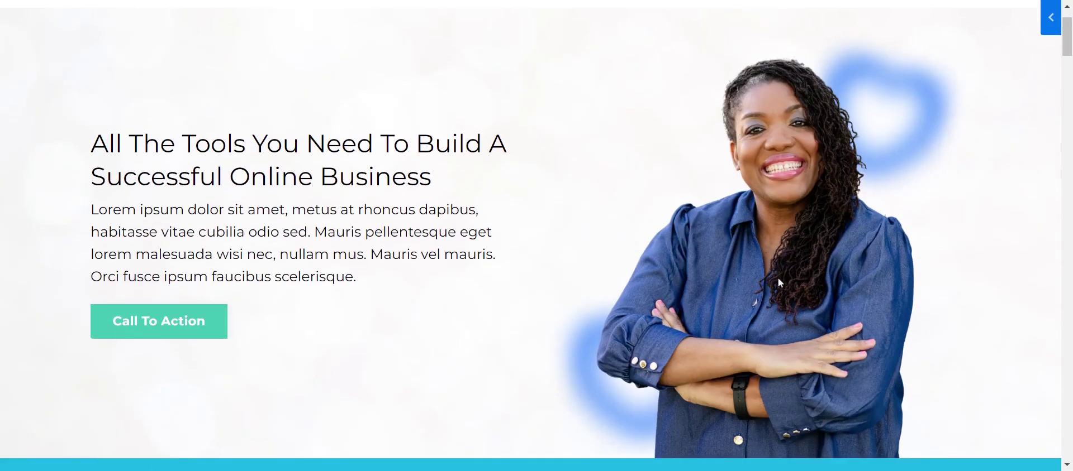
scroll(615, 179, up, 1)
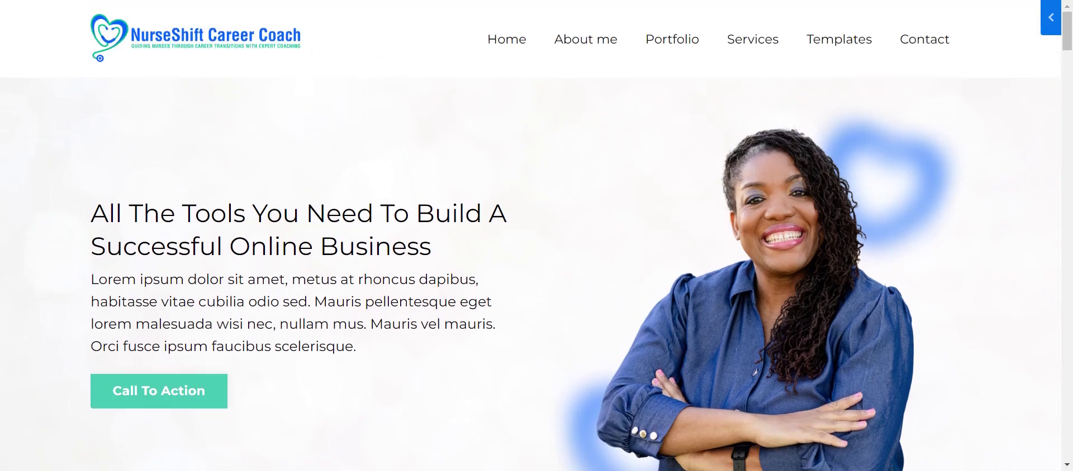
drag(93, 192, 454, 379)
scroll(454, 379, down, 5)
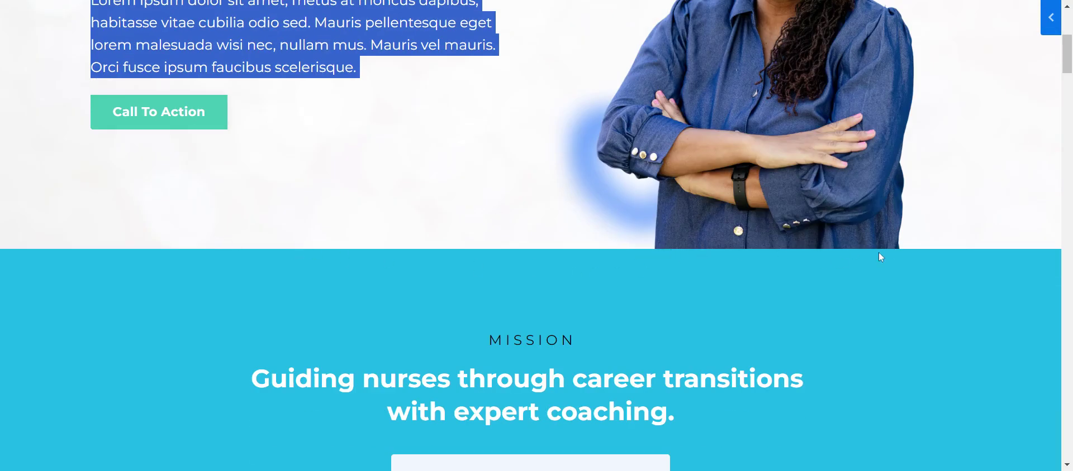
scroll(813, 245, up, 5)
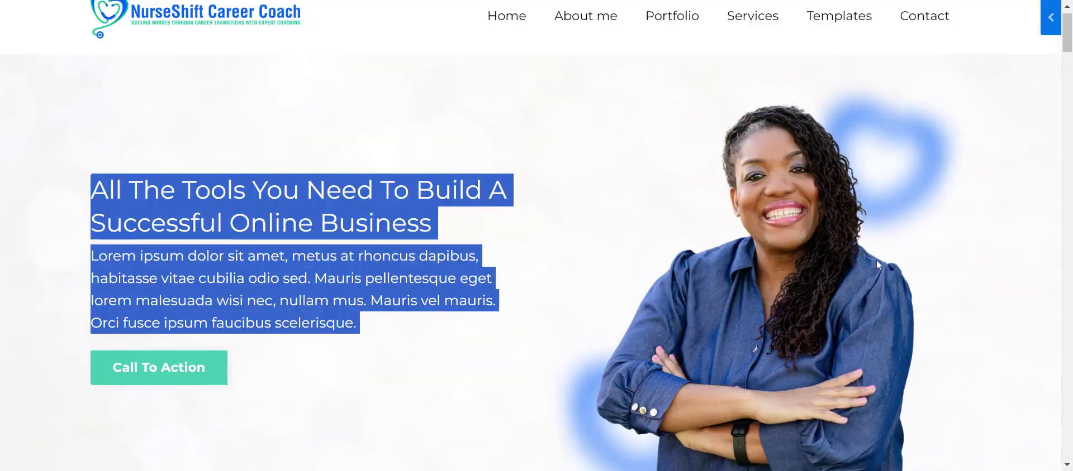